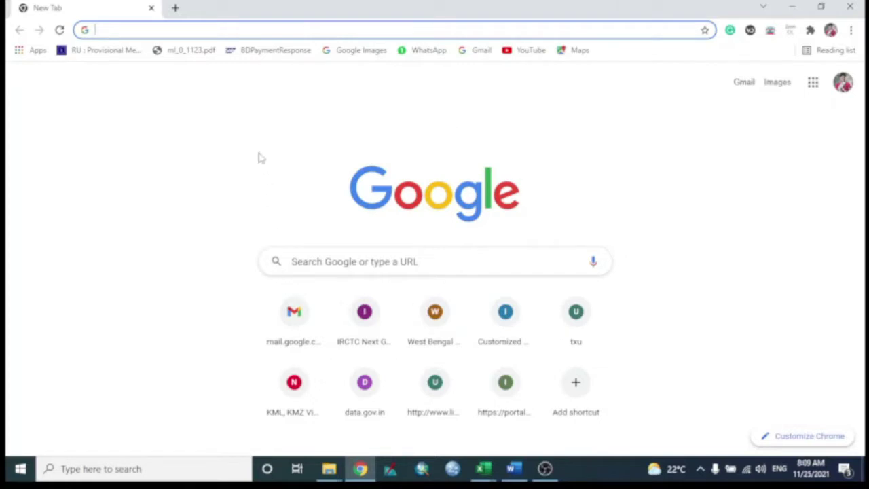
# Search Google for 'google earth download' and open the official Google Earth download page.
pyautogui.click(323, 261)
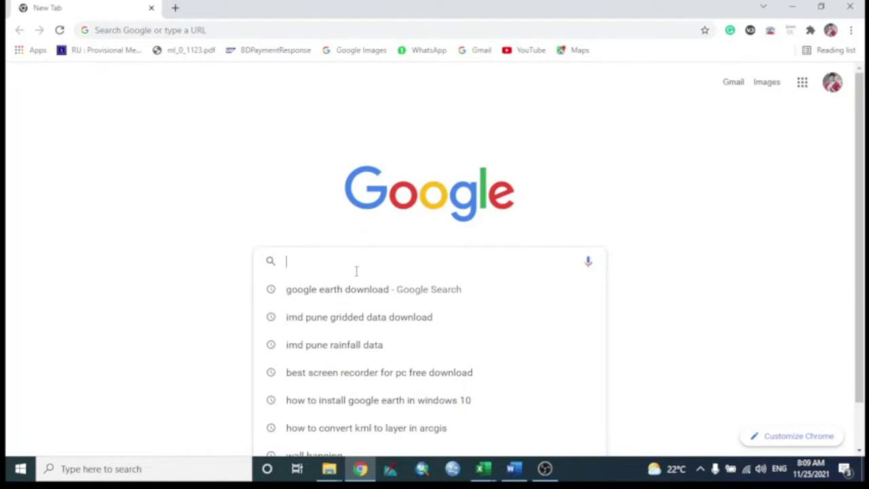
pyautogui.click(360, 288)
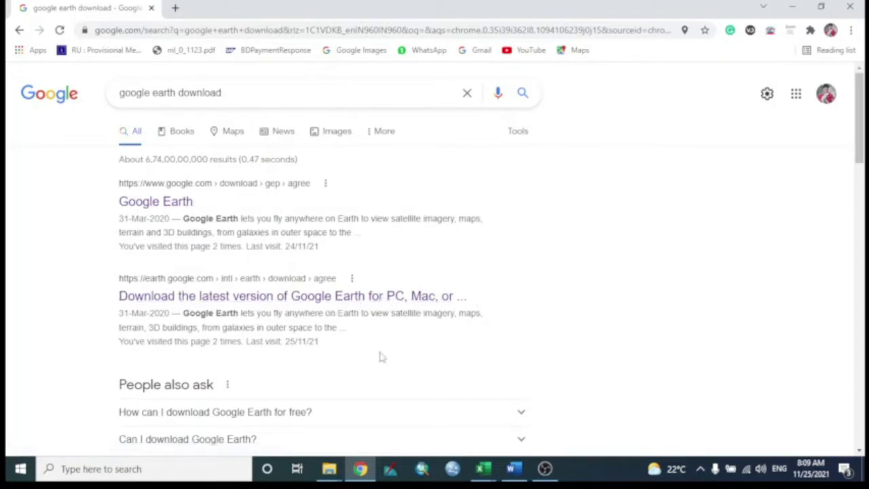
pyautogui.click(237, 300)
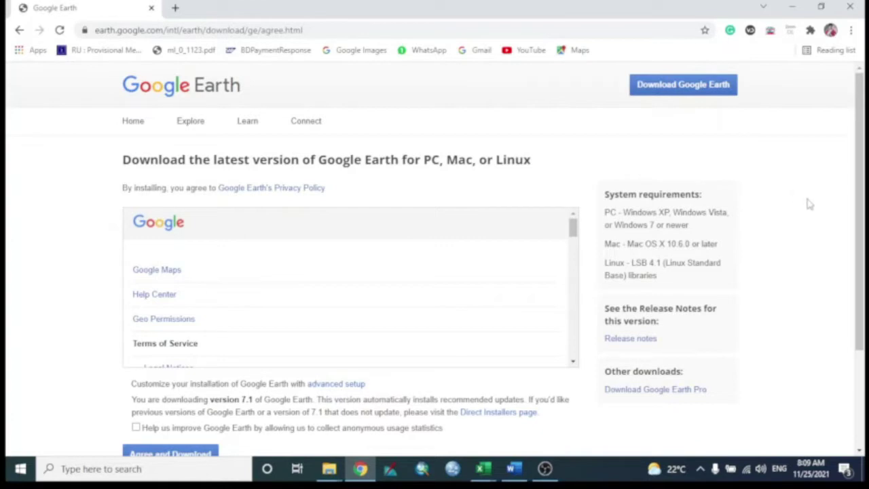
# Scroll through the Google Earth download terms, then minimize Chrome to show the desktop.
pyautogui.scroll(-2, 809, 204)
pyautogui.scroll(-5, 405, 143)
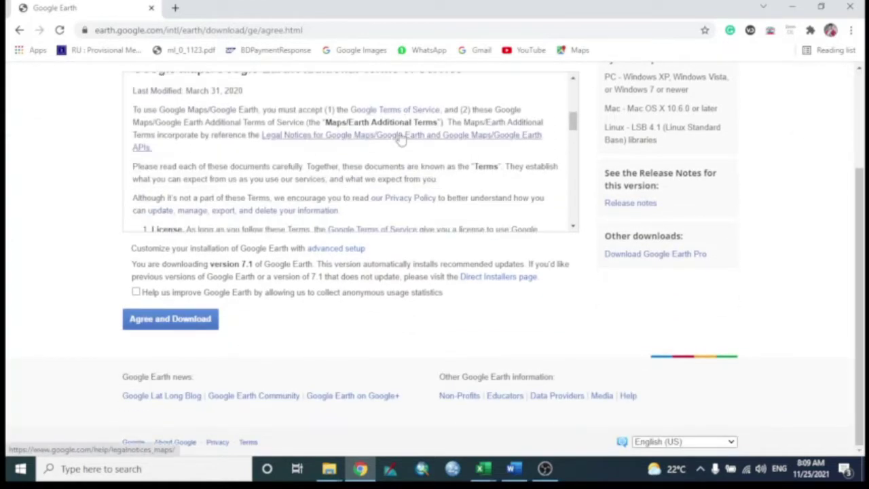
pyautogui.scroll(-10, 401, 138)
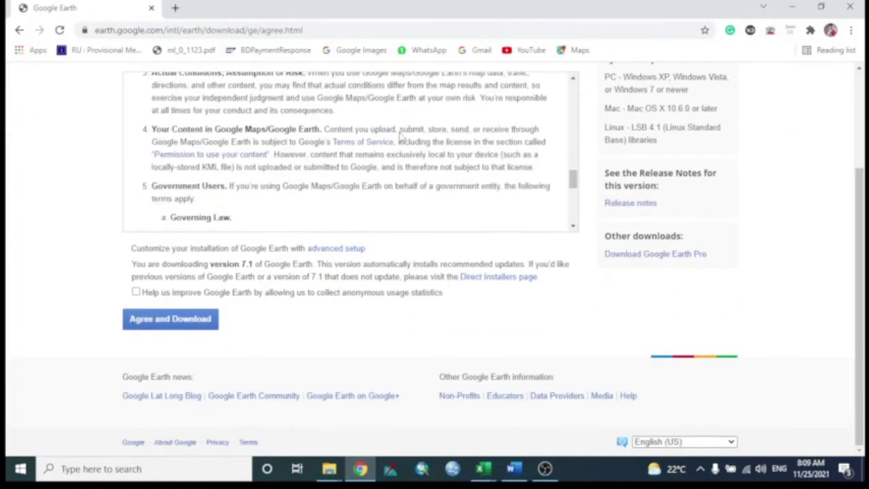
pyautogui.scroll(-2, 400, 136)
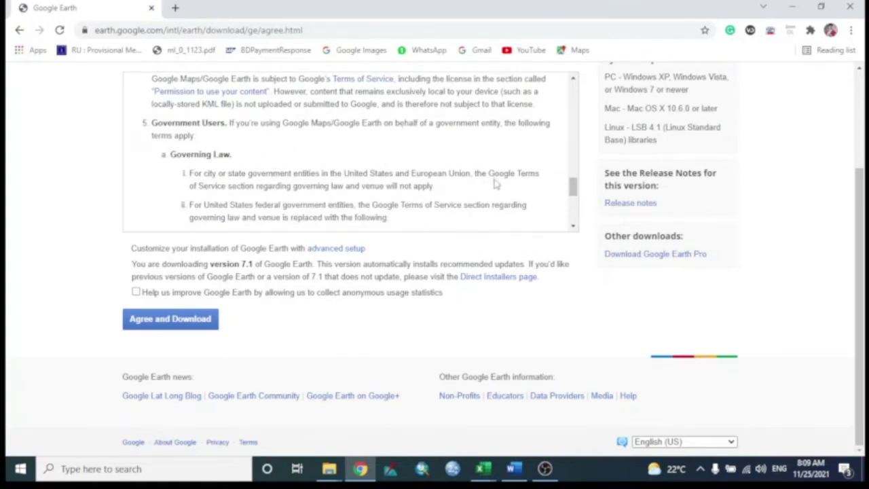
pyautogui.scroll(-4, 495, 185)
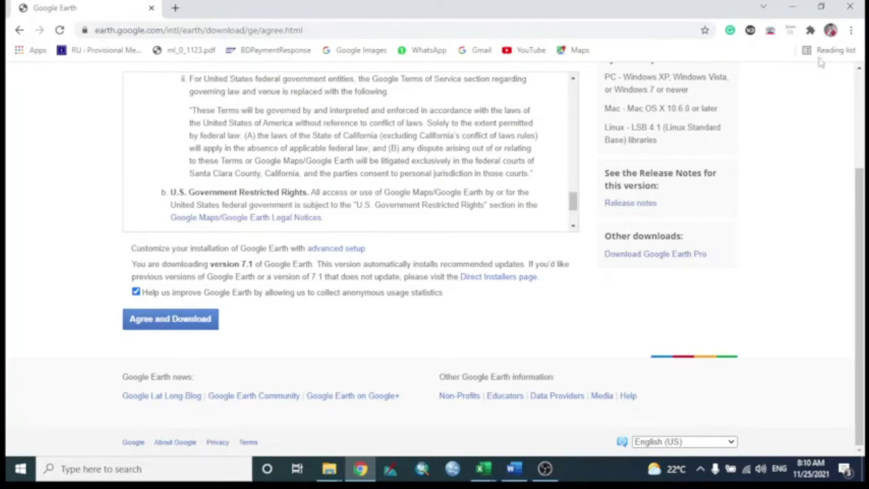
pyautogui.click(791, 7)
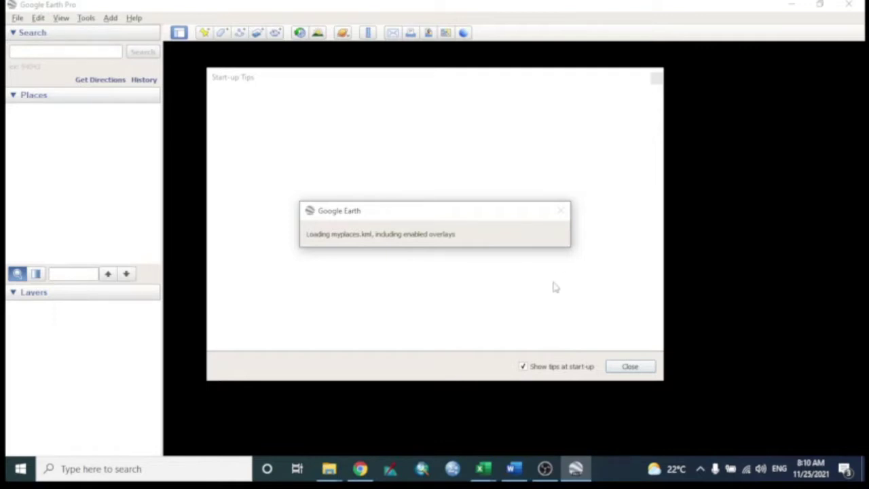
# Close the Google Earth Pro Start-up Tips dialog to reveal the globe.
pyautogui.click(630, 366)
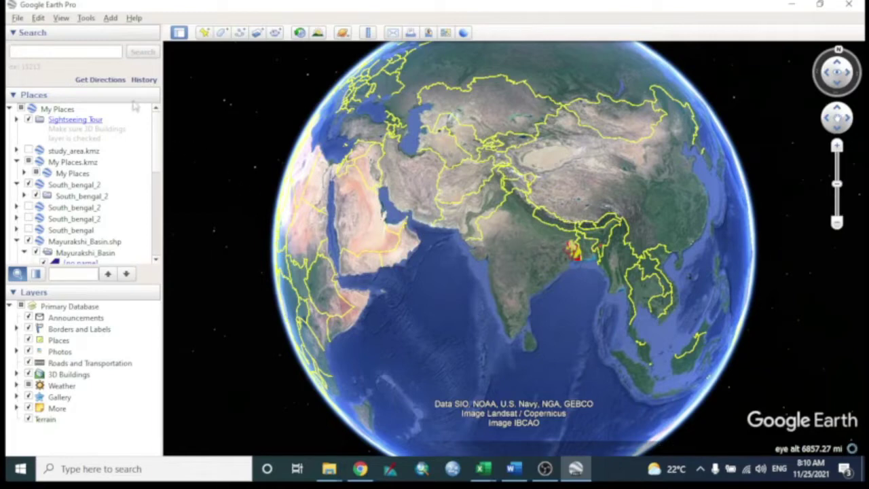
# Search 'mizoram university', fly to Mizoram University, Aizawl, and pan to frame the campus.
pyautogui.click(23, 50)
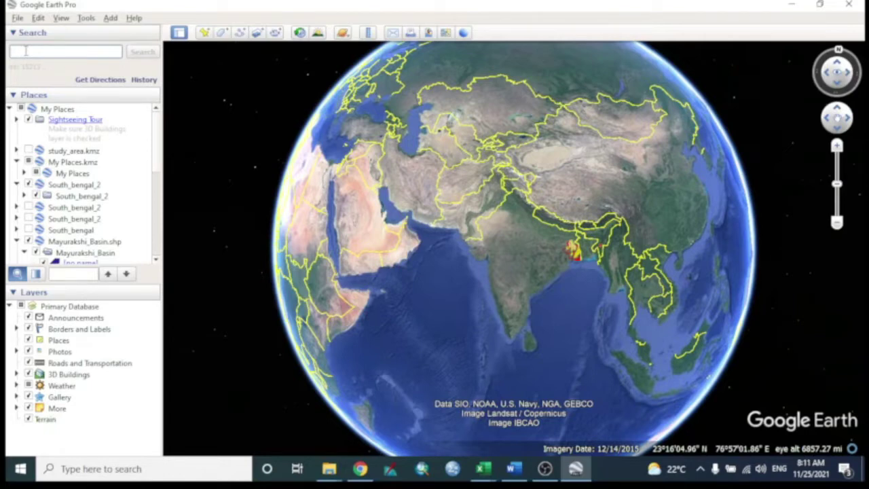
pyautogui.write('mizoram university')
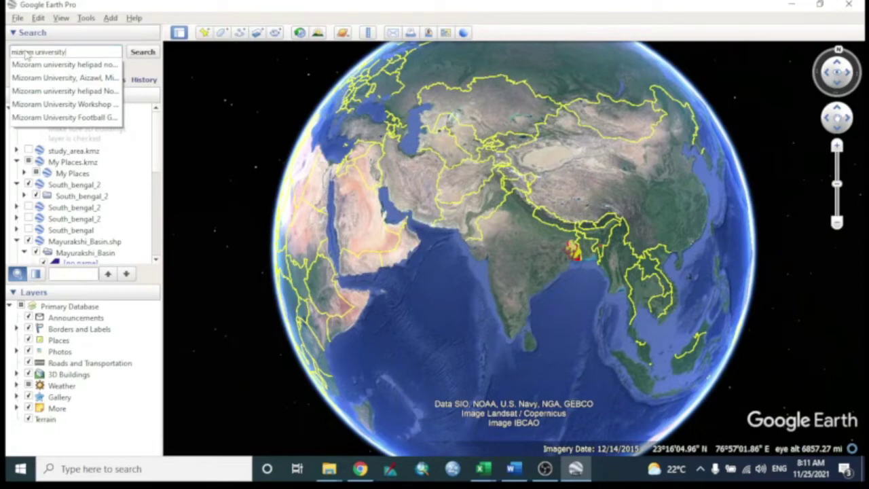
pyautogui.click(78, 79)
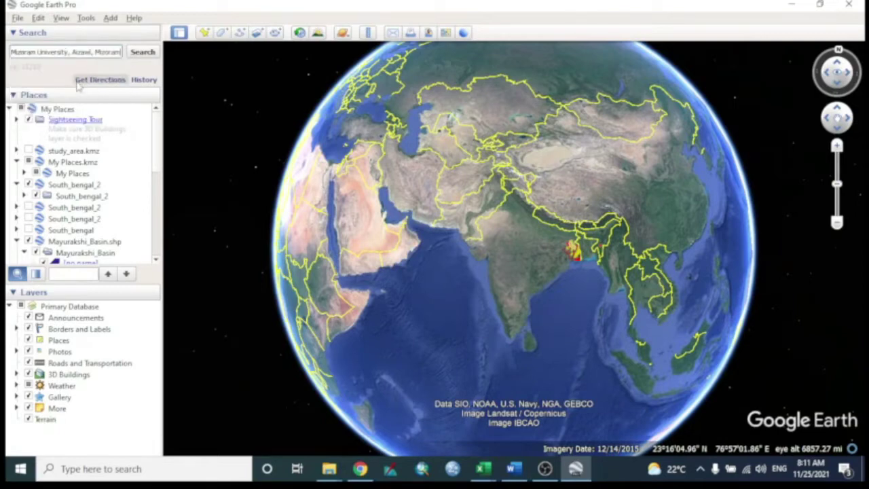
pyautogui.click(144, 53)
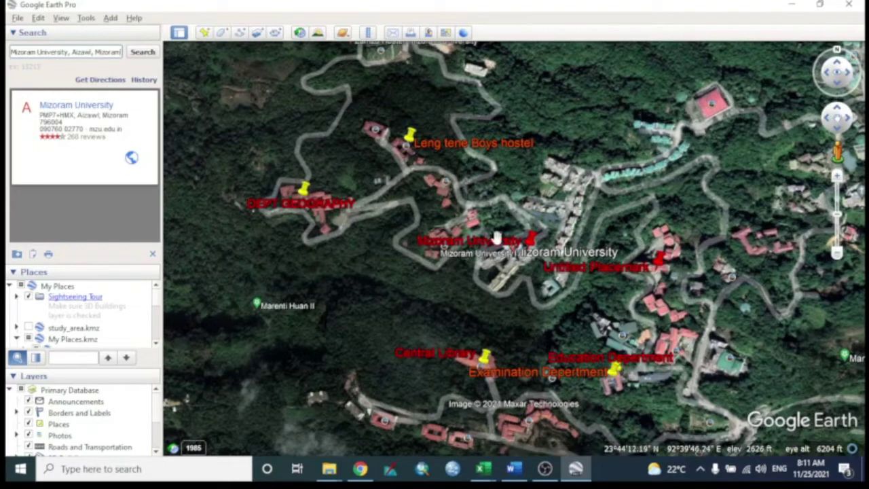
pyautogui.moveTo(560, 243); pyautogui.dragTo(470, 247)
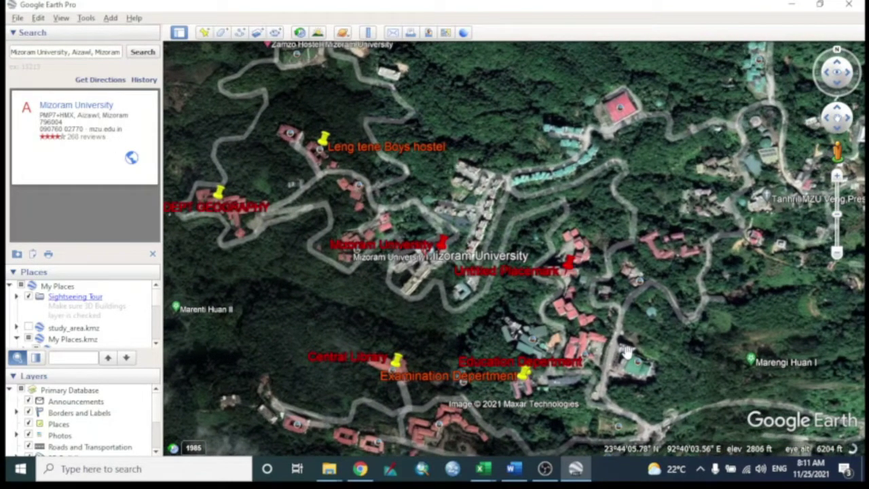
pyautogui.moveTo(657, 246); pyautogui.dragTo(636, 299)
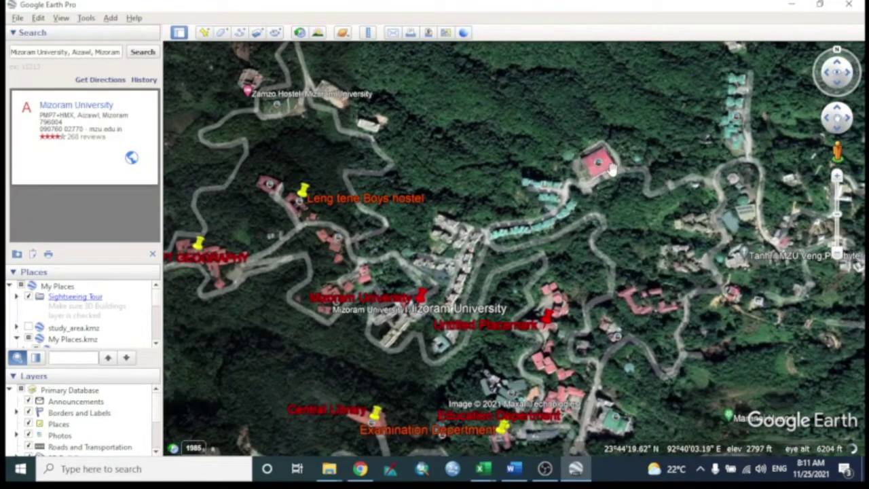
pyautogui.click(203, 32)
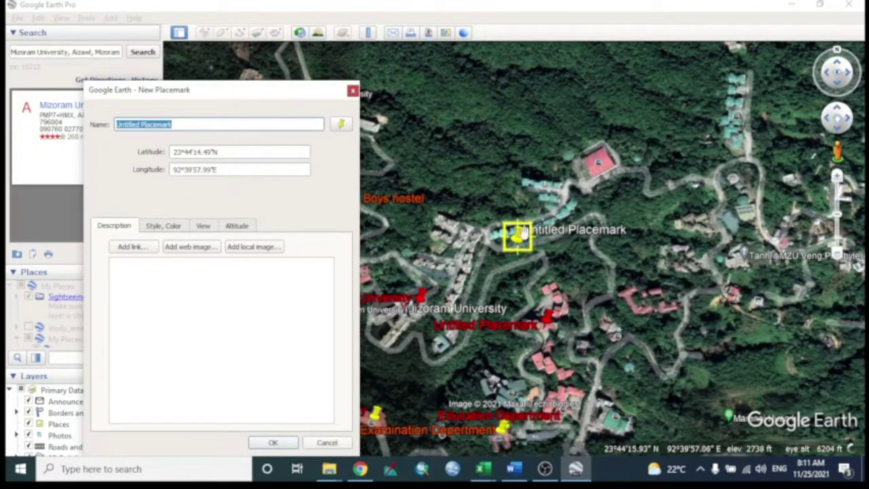
pyautogui.click(523, 238)
pyautogui.moveTo(522, 238); pyautogui.dragTo(602, 171)
pyautogui.click(179, 127)
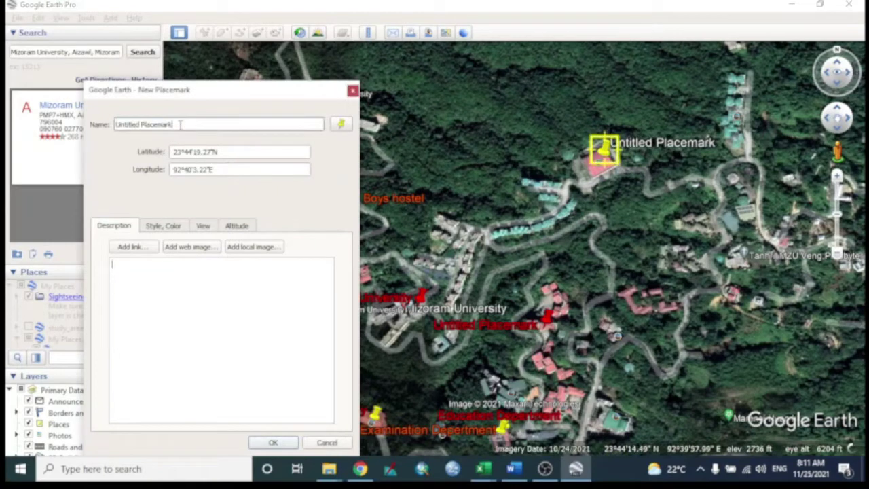
pyautogui.moveTo(172, 124); pyautogui.dragTo(115, 125)
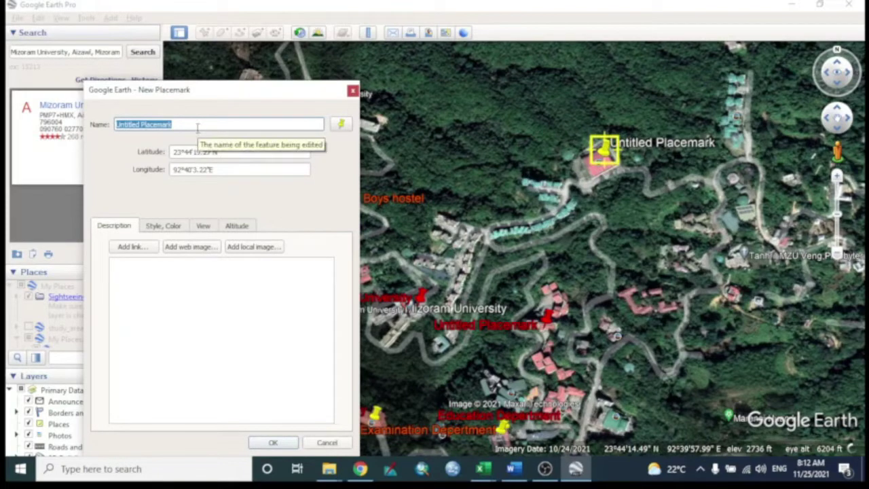
pyautogui.write('ABC')
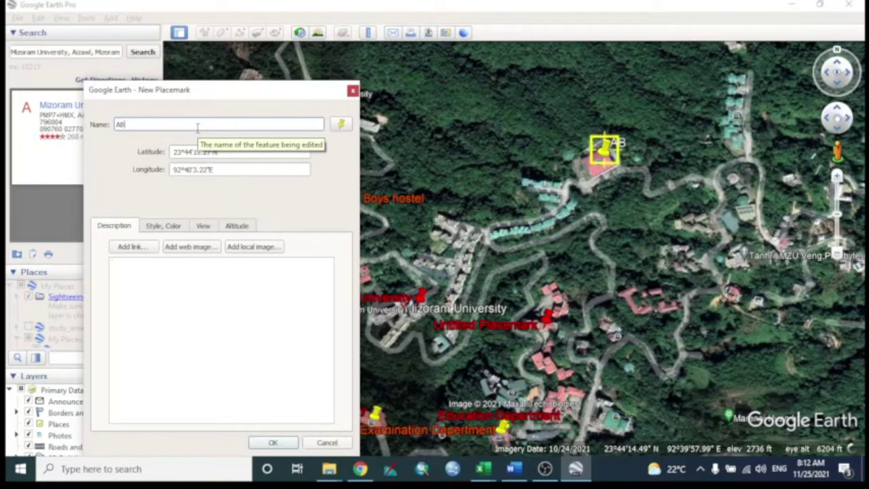
pyautogui.click(161, 226)
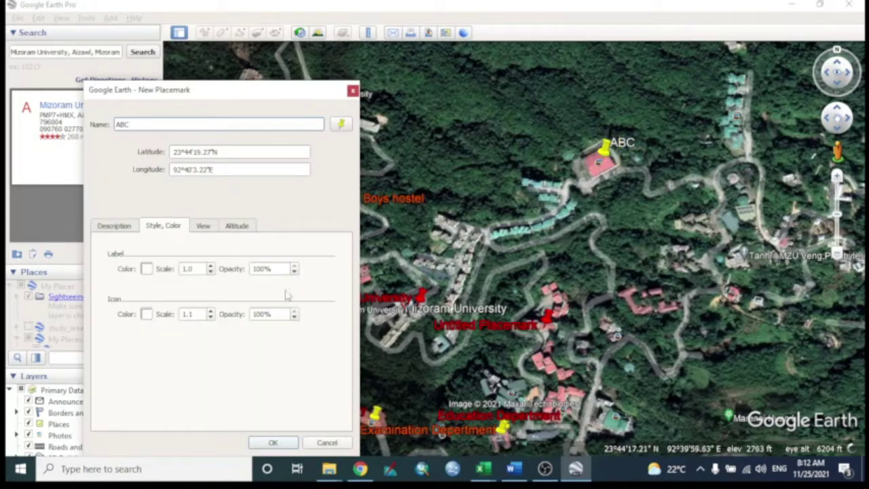
pyautogui.click(149, 270)
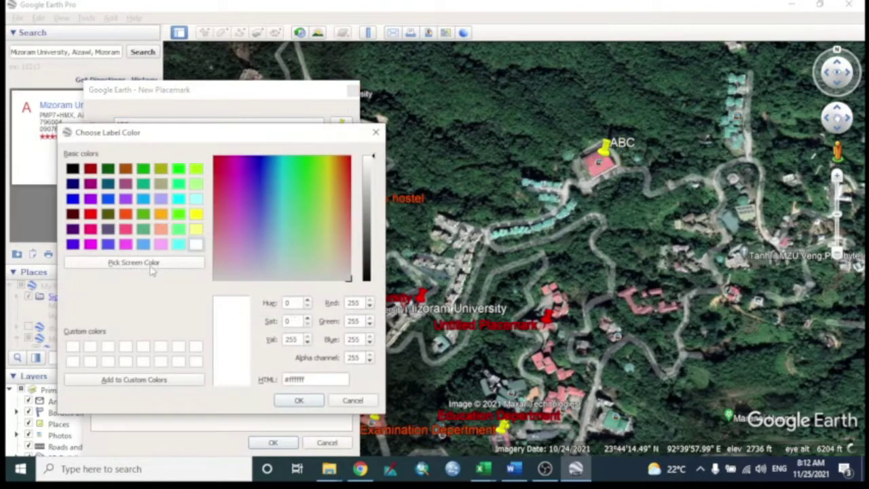
pyautogui.click(127, 214)
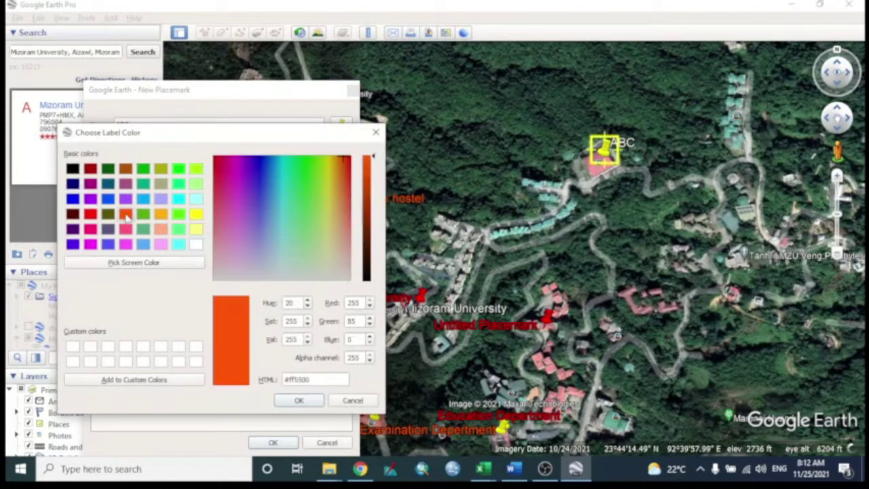
pyautogui.click(296, 400)
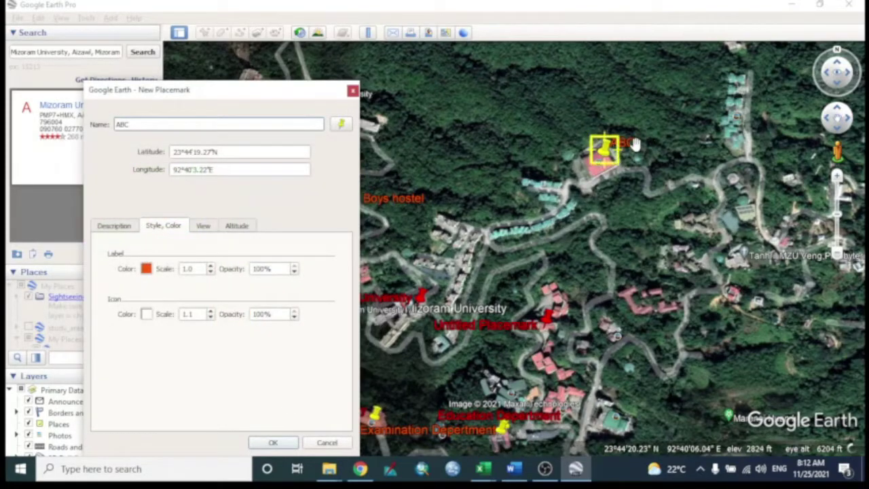
pyautogui.click(147, 313)
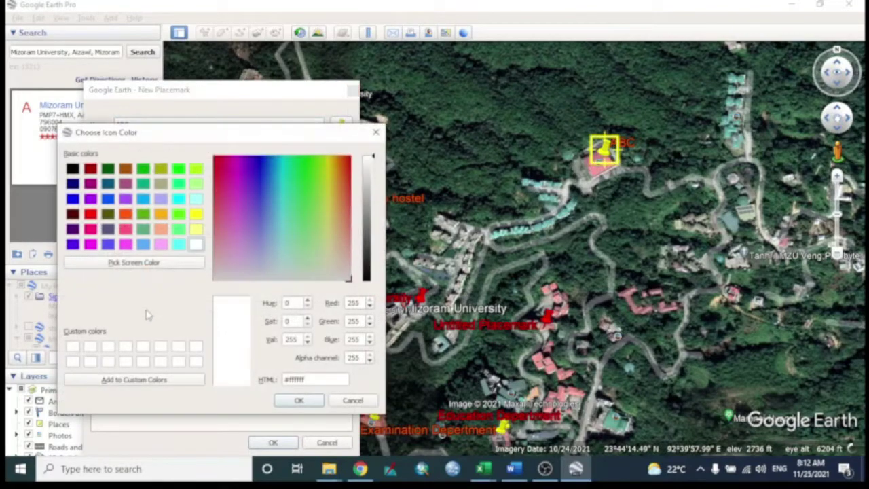
pyautogui.click(91, 214)
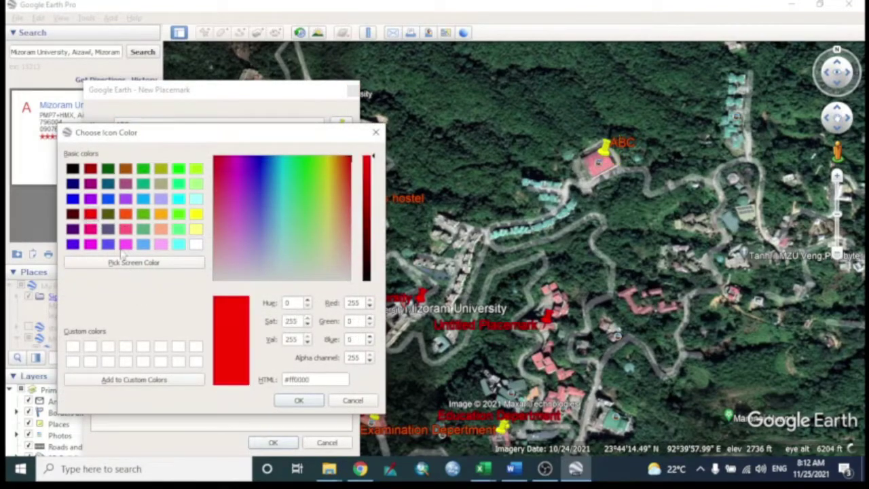
pyautogui.click(298, 400)
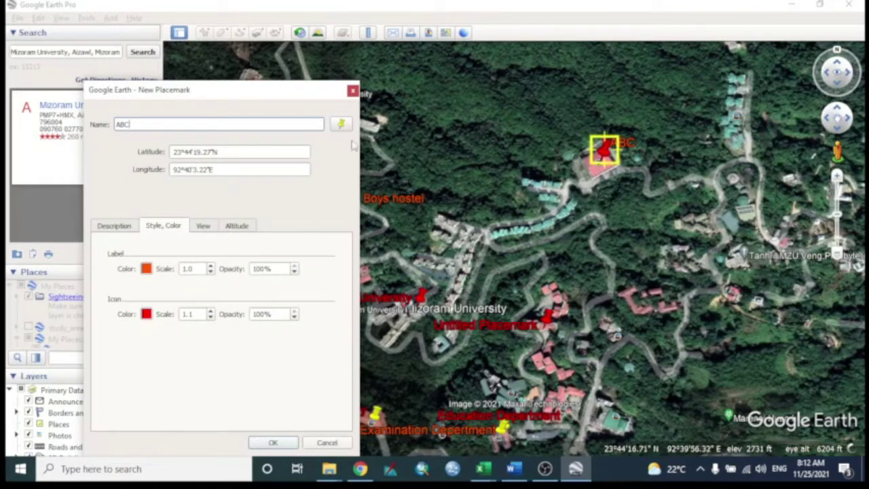
pyautogui.click(352, 90)
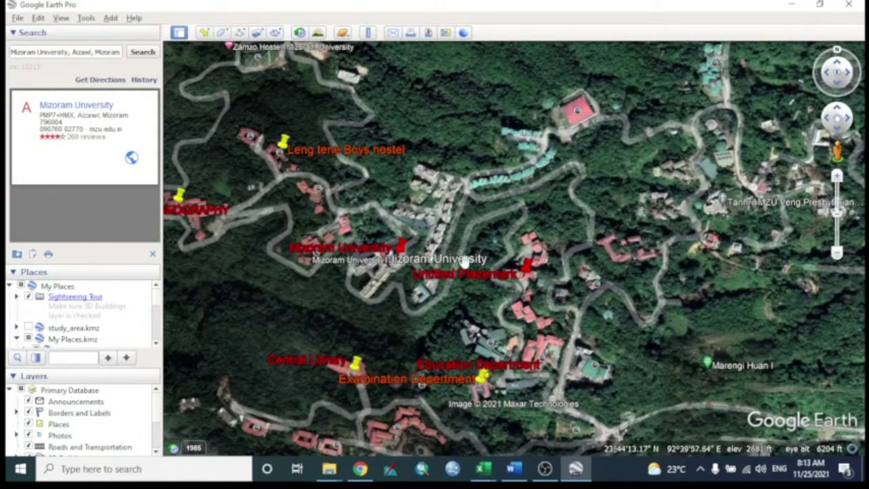
# Place a new placemark over the campus buildings, review its latitude and longitude, then cancel it.
pyautogui.moveTo(444, 221); pyautogui.dragTo(505, 204)
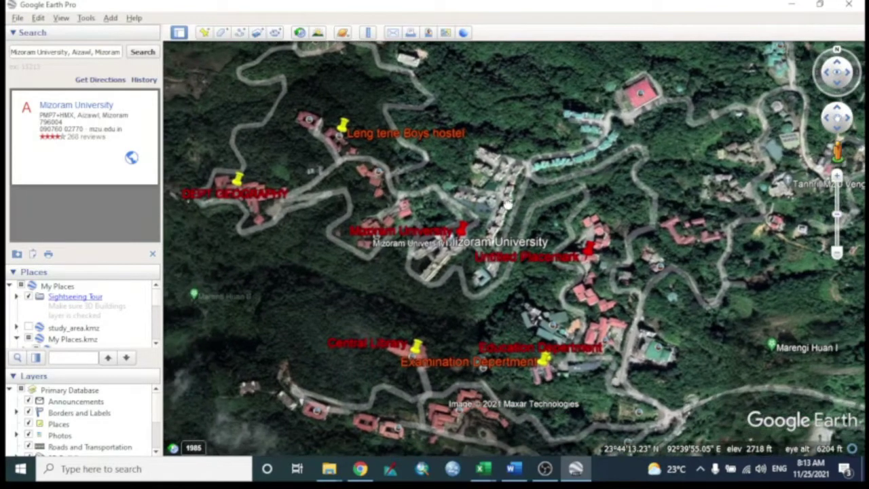
pyautogui.click(205, 33)
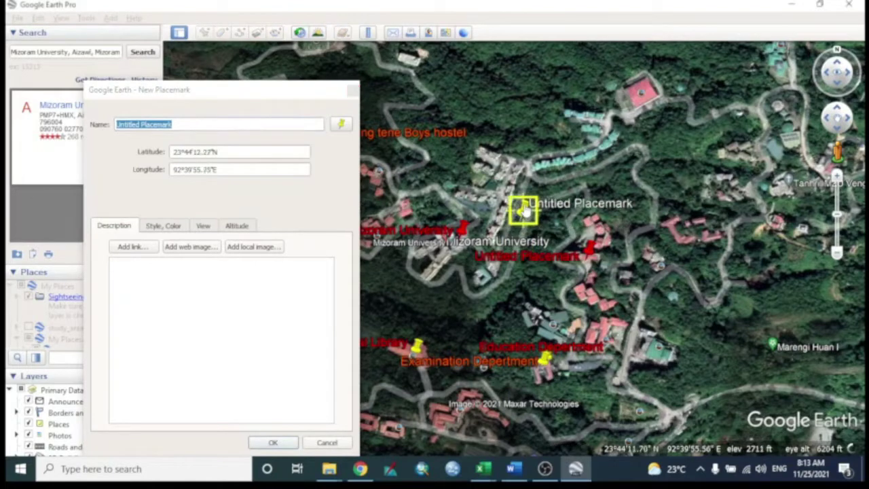
pyautogui.moveTo(526, 211); pyautogui.dragTo(517, 155)
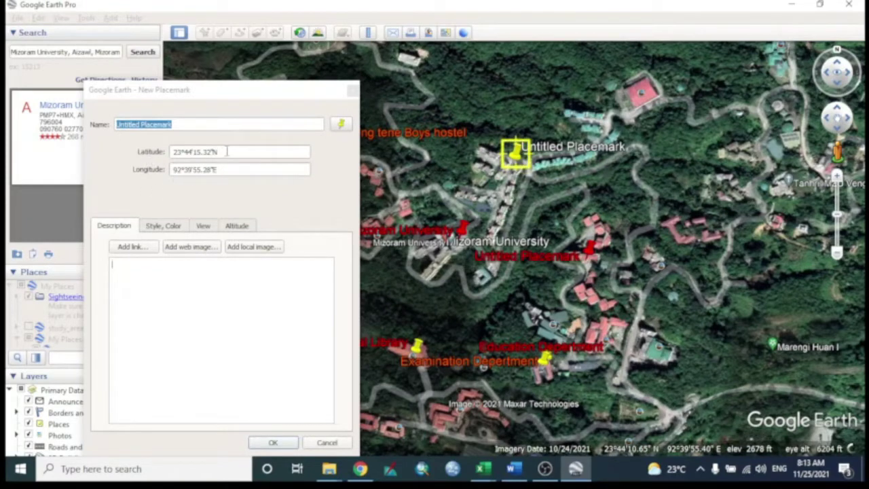
pyautogui.moveTo(228, 151); pyautogui.dragTo(169, 152)
pyautogui.click(218, 169)
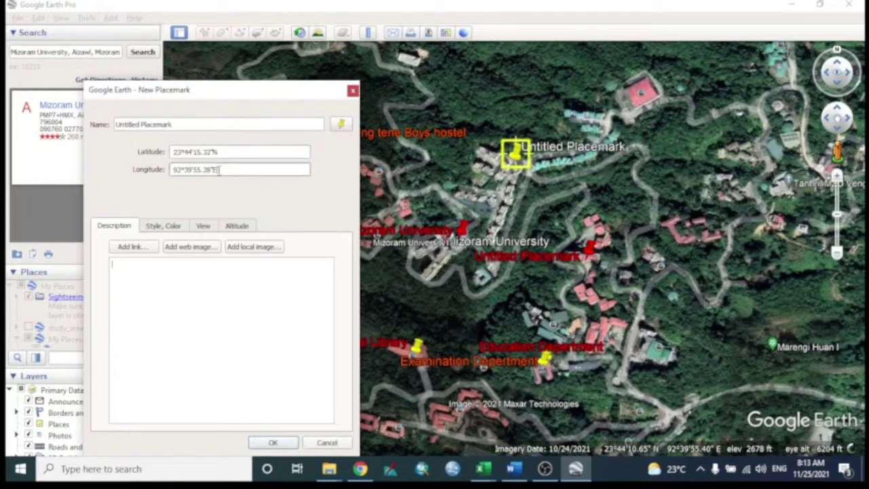
pyautogui.moveTo(219, 170); pyautogui.dragTo(170, 170)
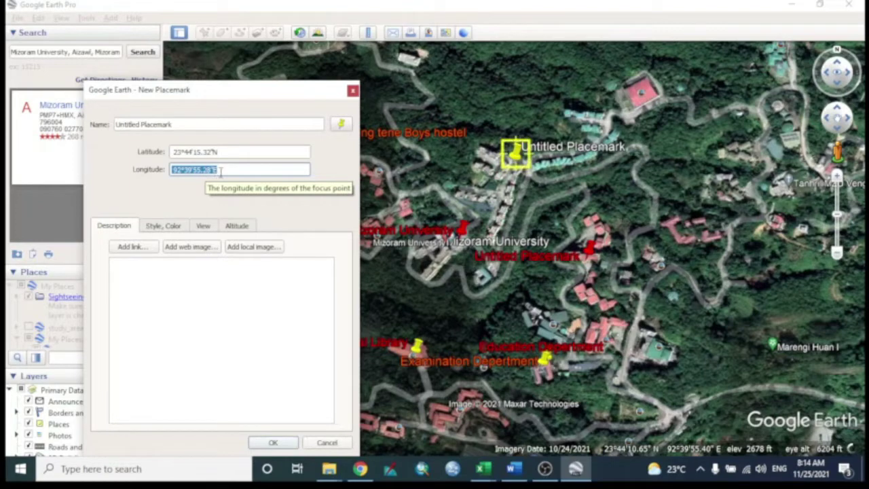
pyautogui.moveTo(218, 152); pyautogui.dragTo(184, 152)
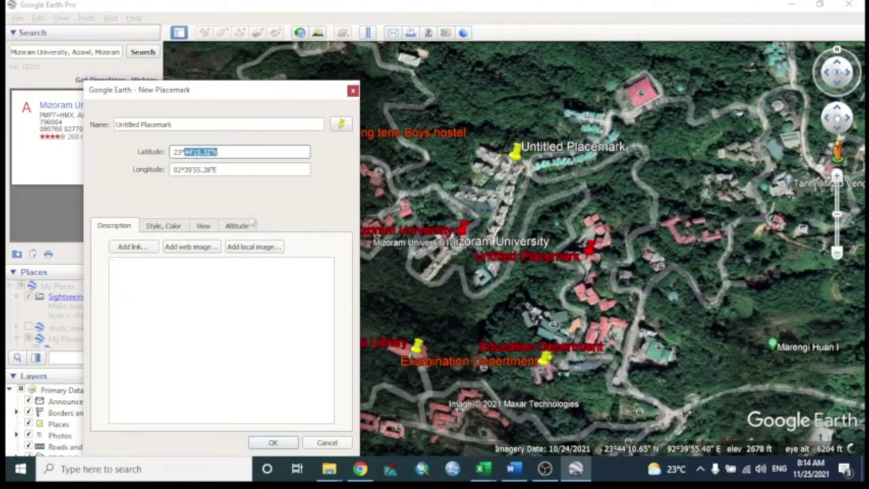
pyautogui.click(327, 442)
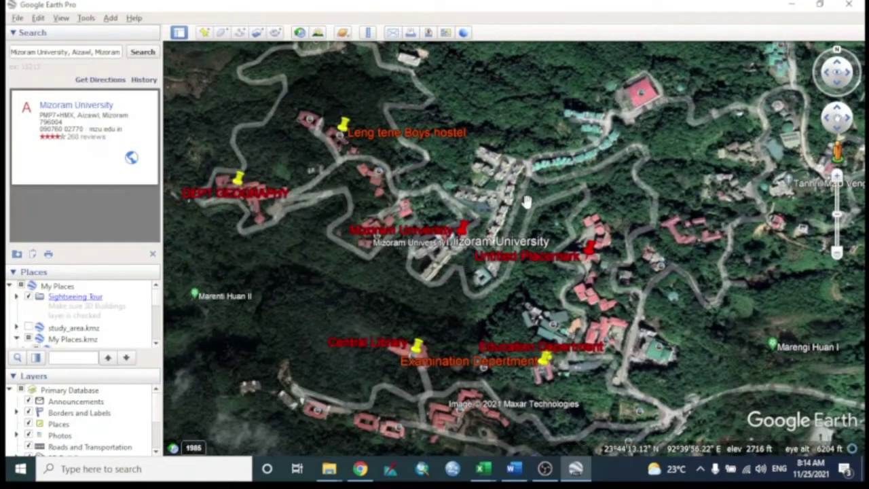
# Pan and zoom in on the campus around the Department of Mizo buildings.
pyautogui.moveTo(526, 204); pyautogui.dragTo(512, 193)
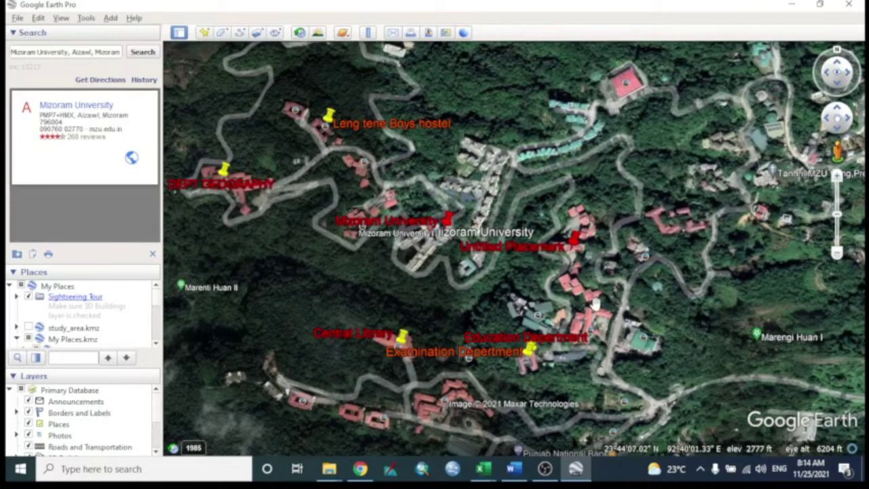
pyautogui.scroll(-1, 593, 304)
pyautogui.scroll(3, 594, 303)
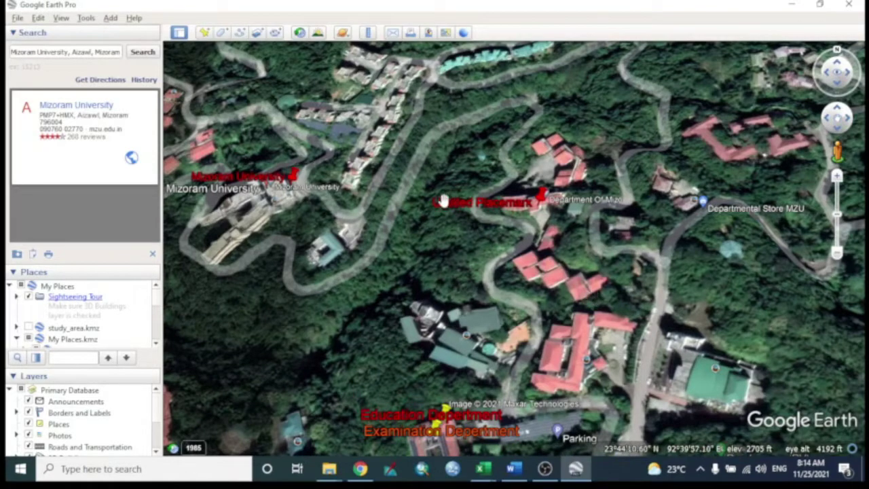
pyautogui.scroll(2, 428, 267)
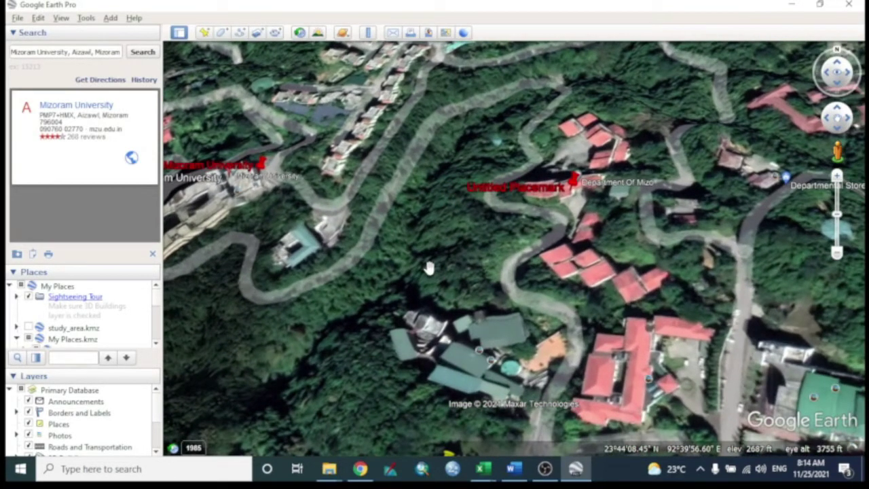
pyautogui.moveTo(458, 277); pyautogui.dragTo(551, 315)
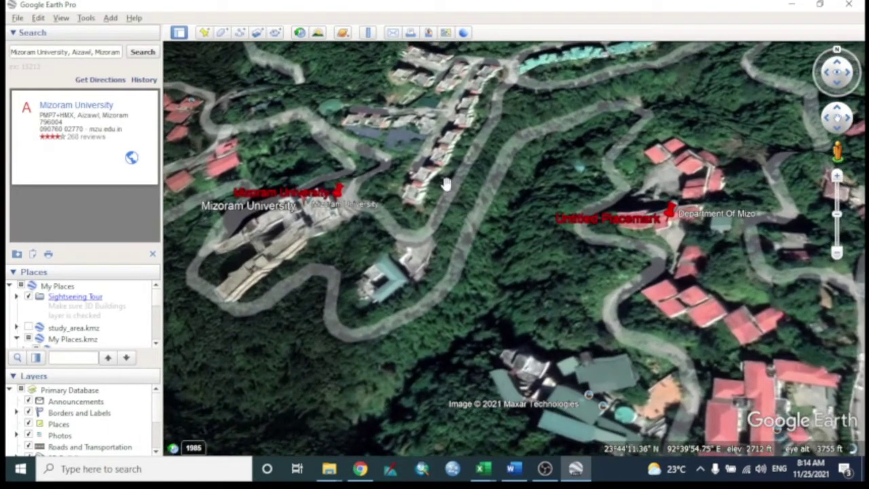
# Measure a 157.24 m ruler line in meters across the housing blocks north of campus.
pyautogui.click(368, 39)
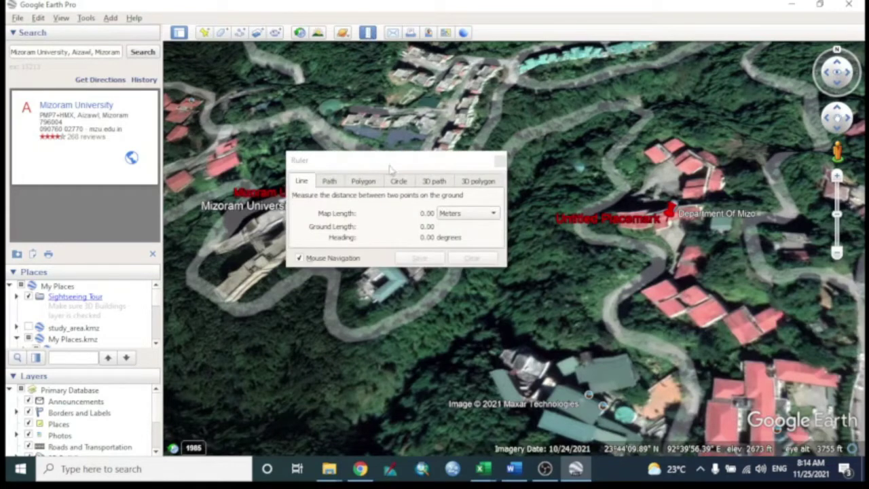
pyautogui.moveTo(398, 163); pyautogui.dragTo(192, 70)
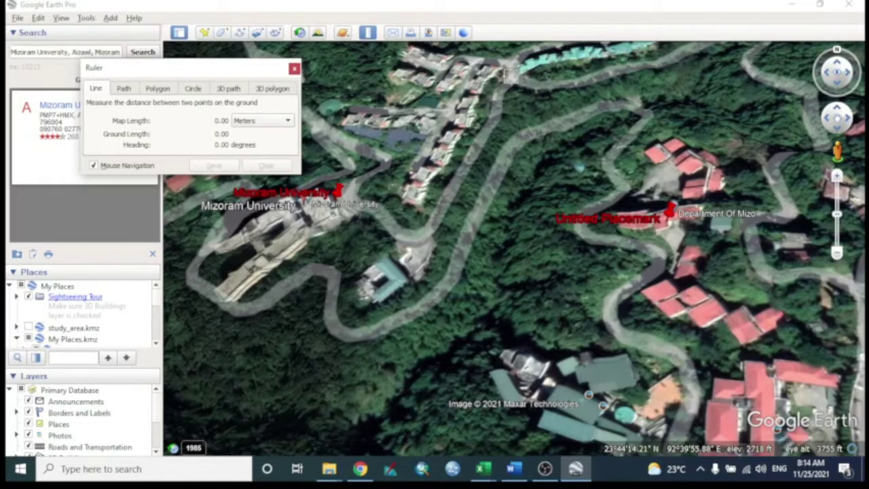
pyautogui.click(287, 122)
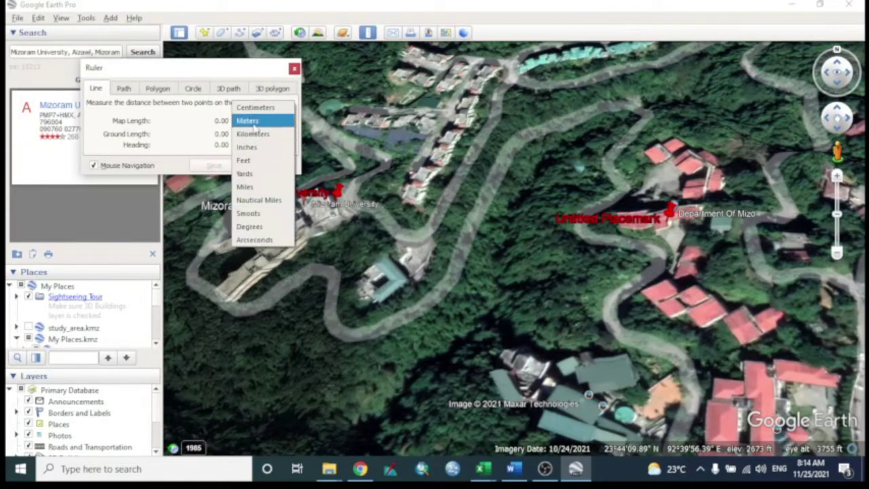
pyautogui.click(254, 121)
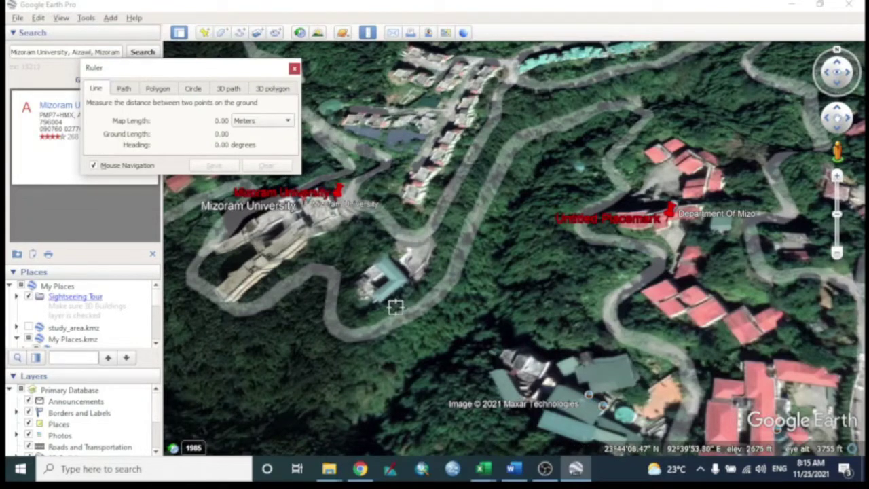
pyautogui.click(423, 234)
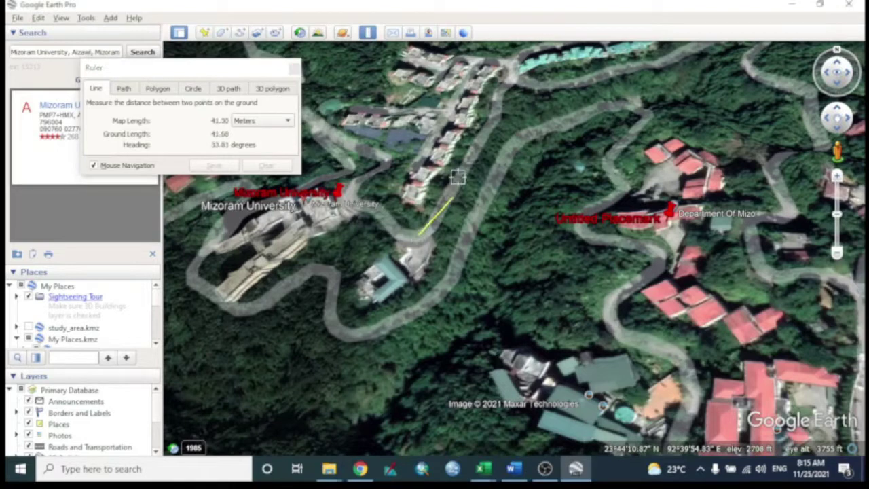
pyautogui.click(505, 82)
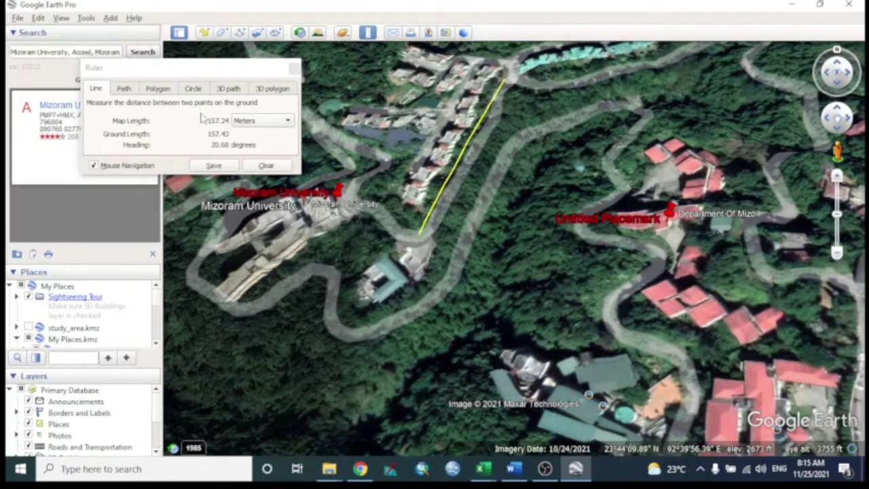
# Measure the area of a five-corner polygon around the housing blocks.
pyautogui.click(158, 89)
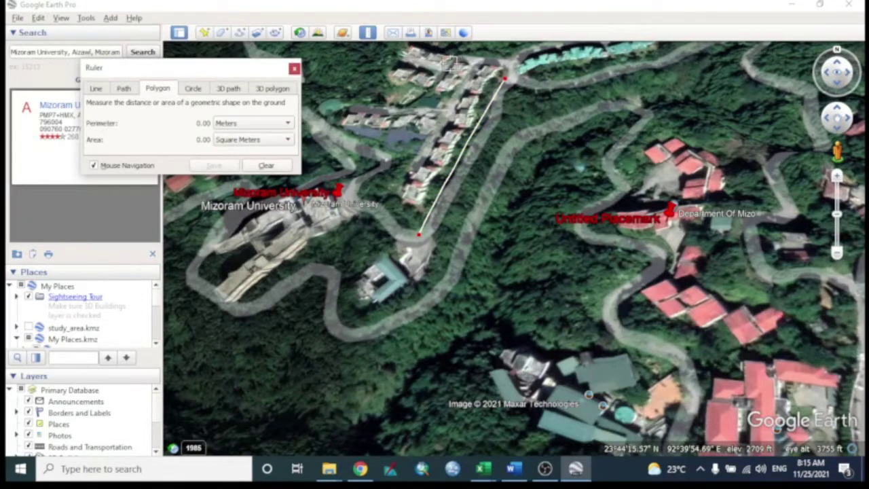
pyautogui.click(479, 63)
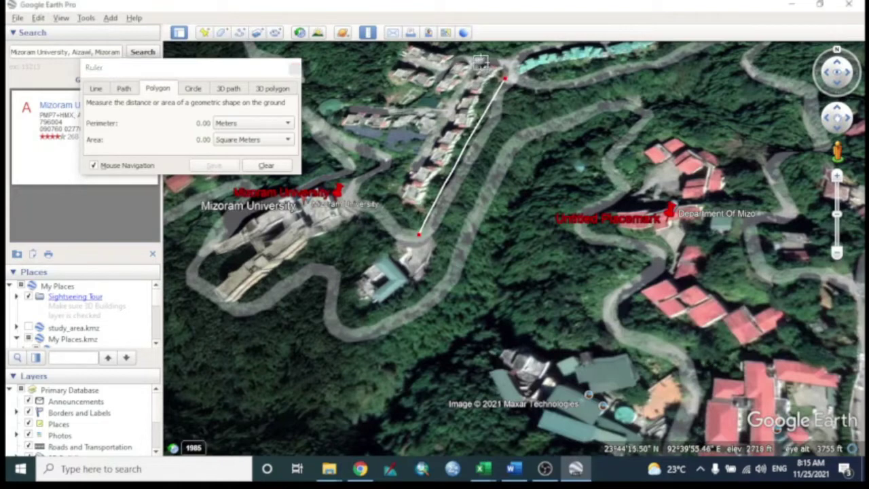
pyautogui.click(418, 85)
pyautogui.click(417, 105)
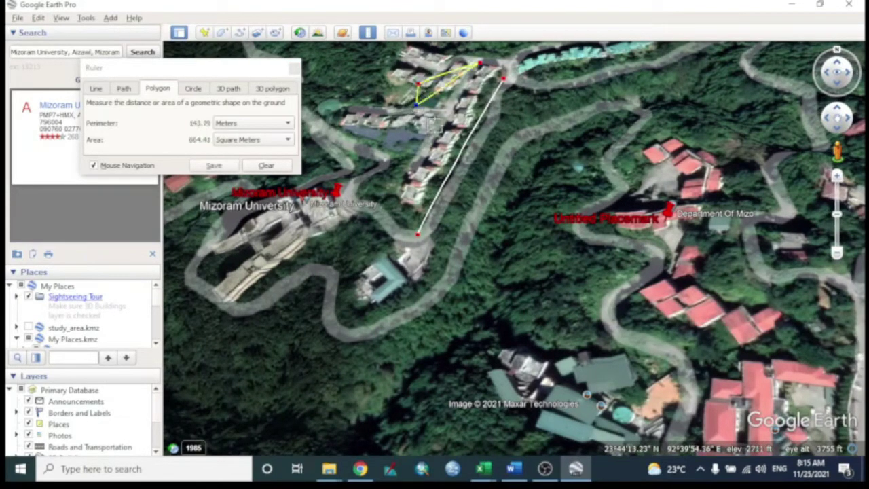
pyautogui.click(435, 126)
pyautogui.click(472, 100)
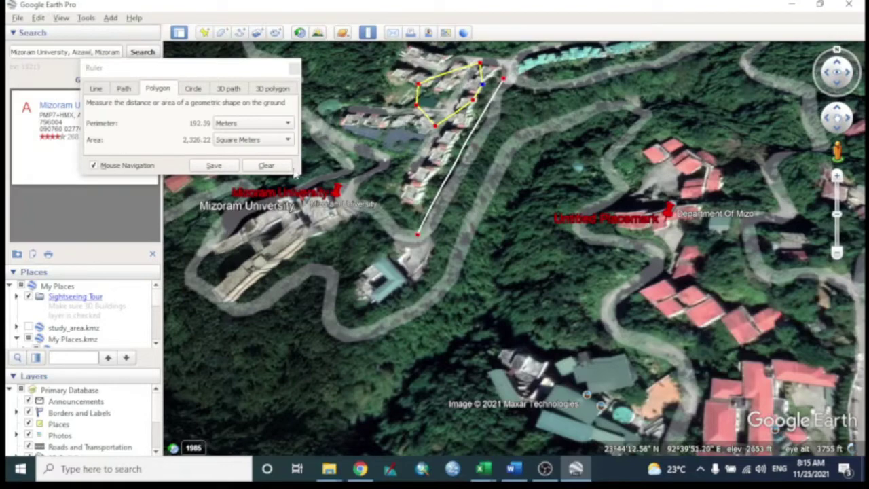
# Draw a measuring circle beside the housing blocks, then clear all measurements.
pyautogui.click(193, 90)
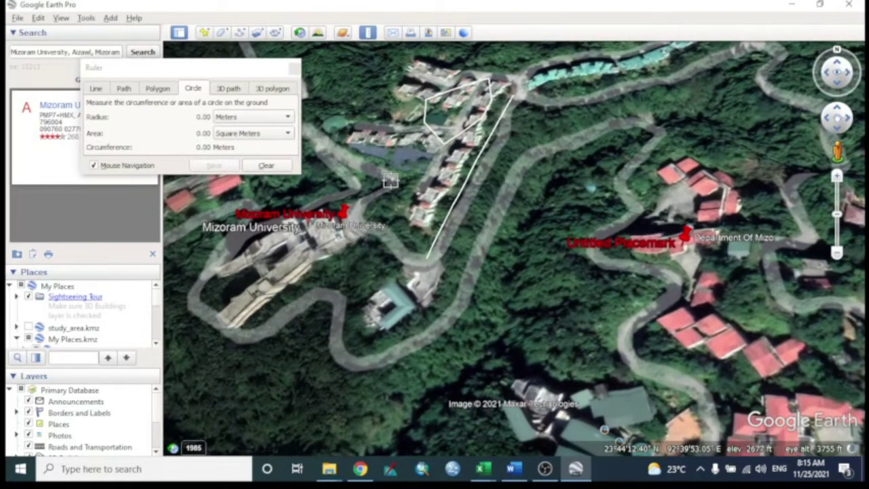
pyautogui.moveTo(390, 180)
pyautogui.mouseDown()
pyautogui.moveTo(409, 171)
pyautogui.moveTo(396, 175)
pyautogui.moveTo(393, 157)
pyautogui.moveTo(394, 166)
pyautogui.mouseUp()
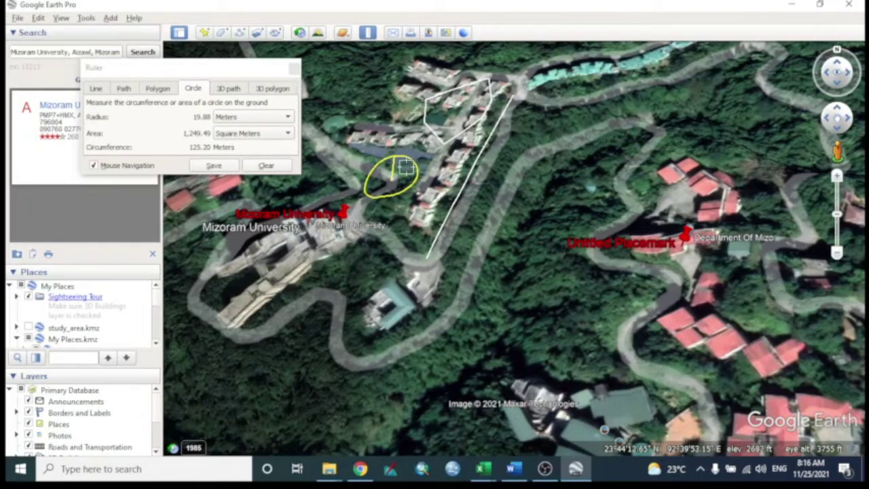
pyautogui.click(268, 167)
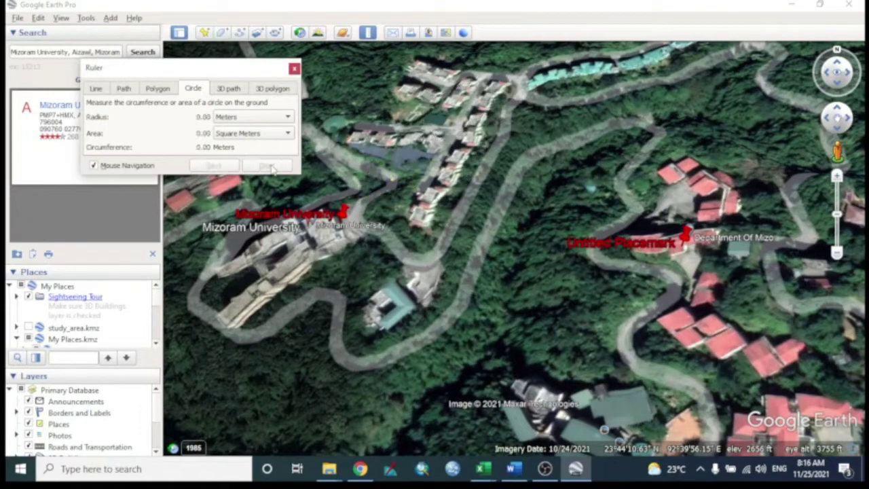
# Close the Ruler and pan the map to centre the hostel buildings.
pyautogui.click(293, 69)
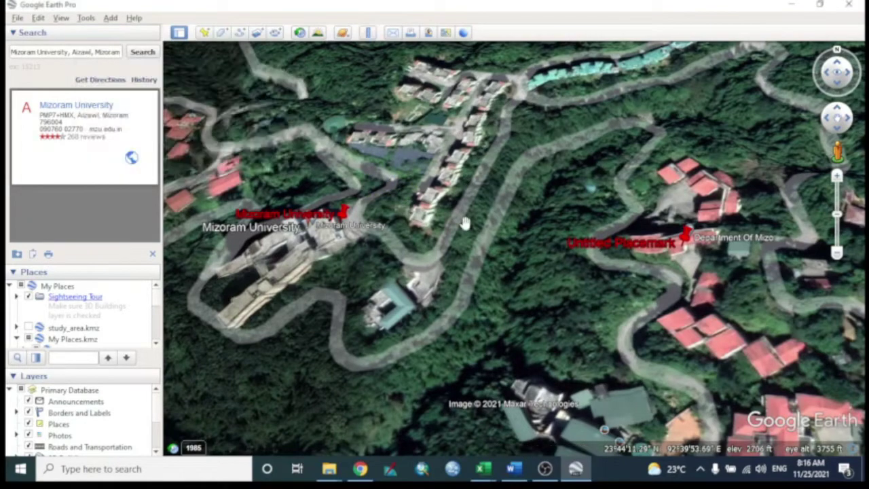
pyautogui.moveTo(454, 277); pyautogui.dragTo(577, 252)
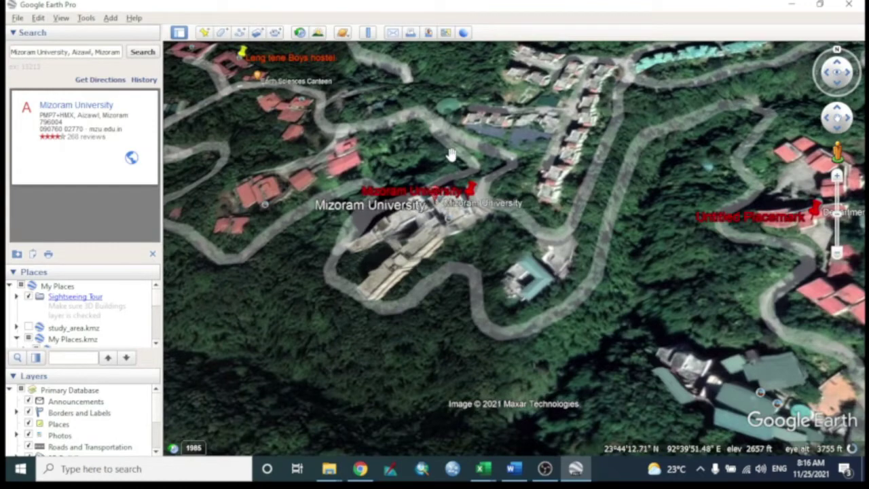
pyautogui.moveTo(452, 160); pyautogui.dragTo(466, 201)
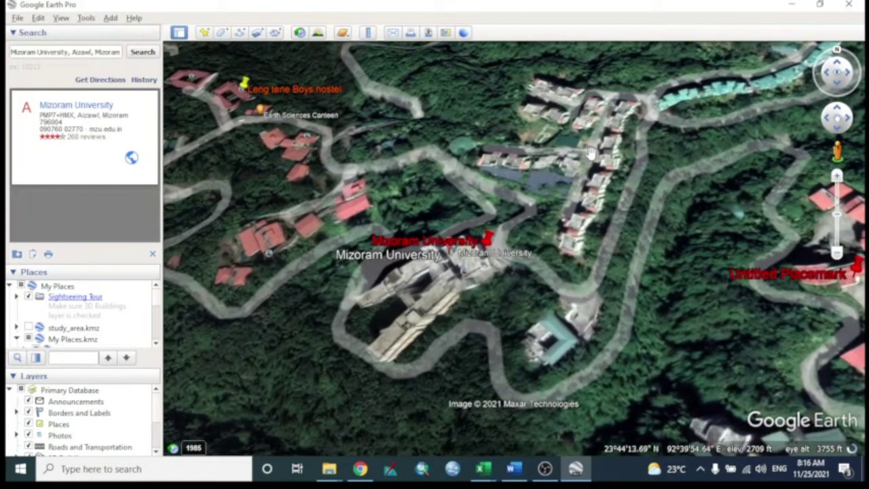
pyautogui.moveTo(585, 157); pyautogui.dragTo(529, 231)
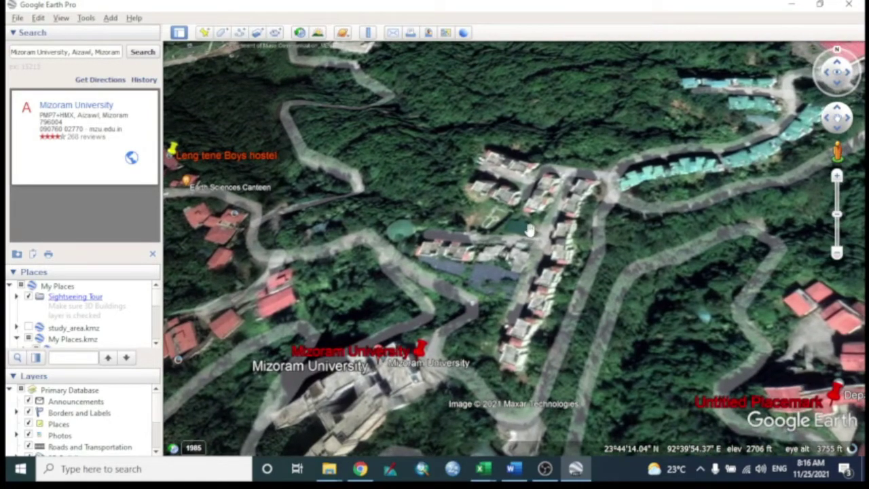
# Clear the university search results and select the Temporary Places folder.
pyautogui.click(153, 254)
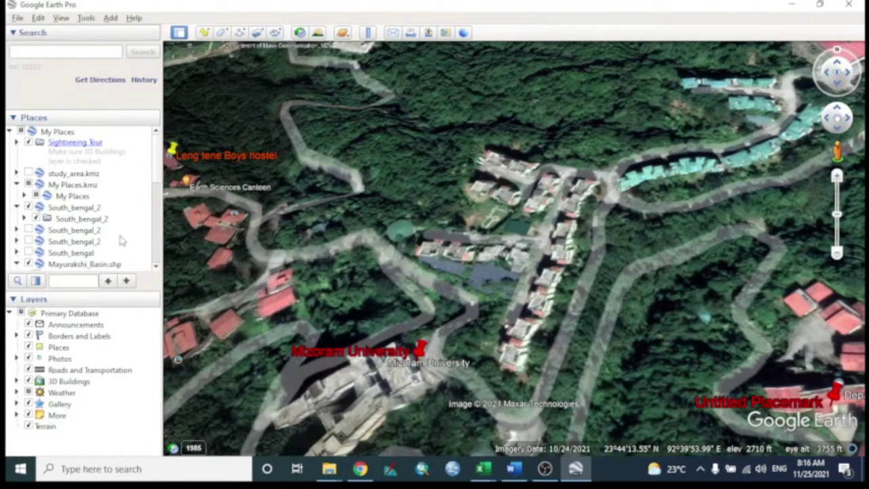
pyautogui.scroll(-4, 116, 234)
pyautogui.scroll(-2, 122, 238)
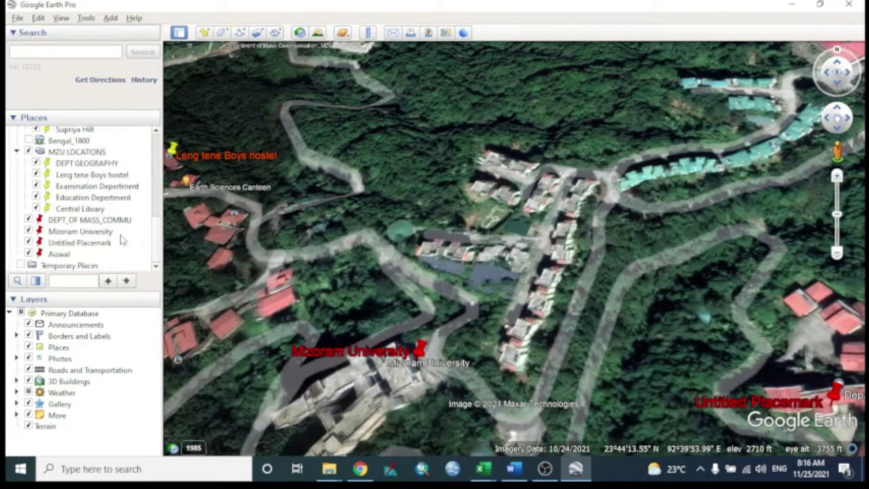
pyautogui.click(68, 267)
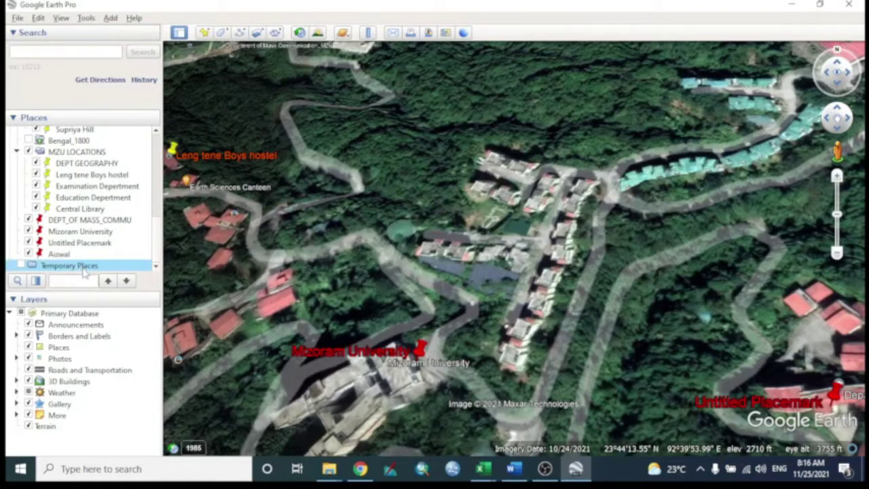
# Add a new folder named STUDY_AREA under Temporary Places.
pyautogui.rightClick(84, 269)
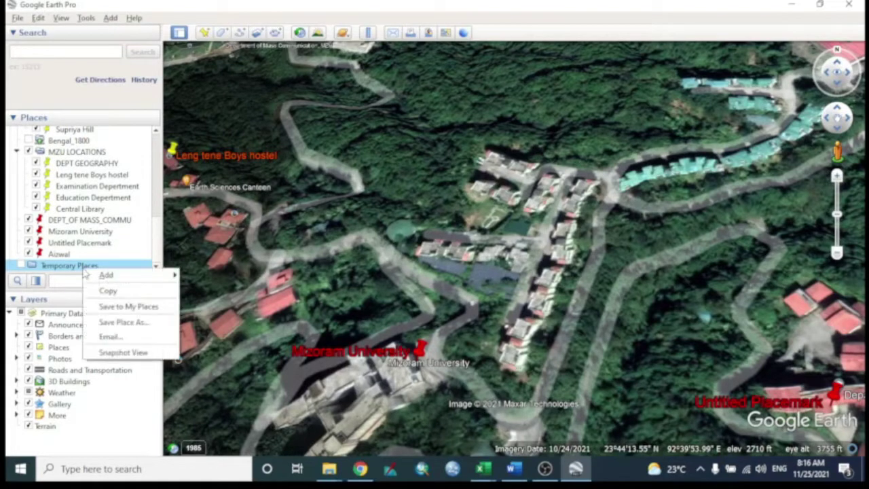
pyautogui.moveTo(107, 275)
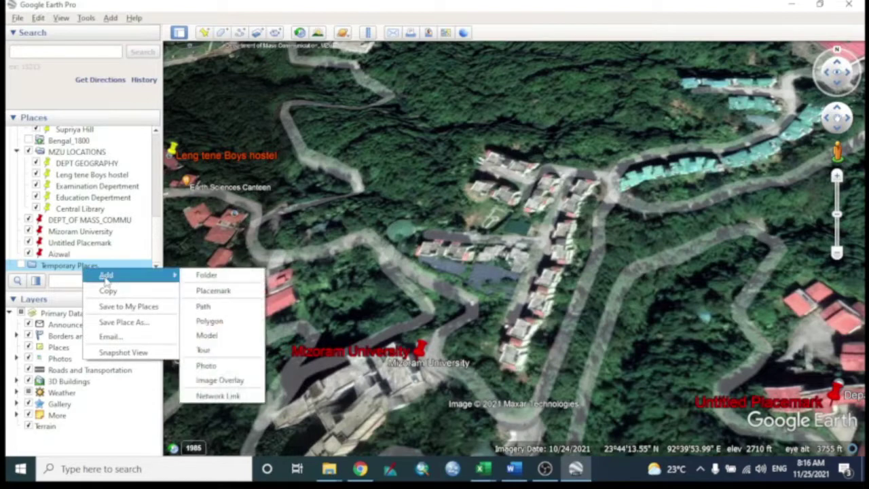
pyautogui.click(207, 276)
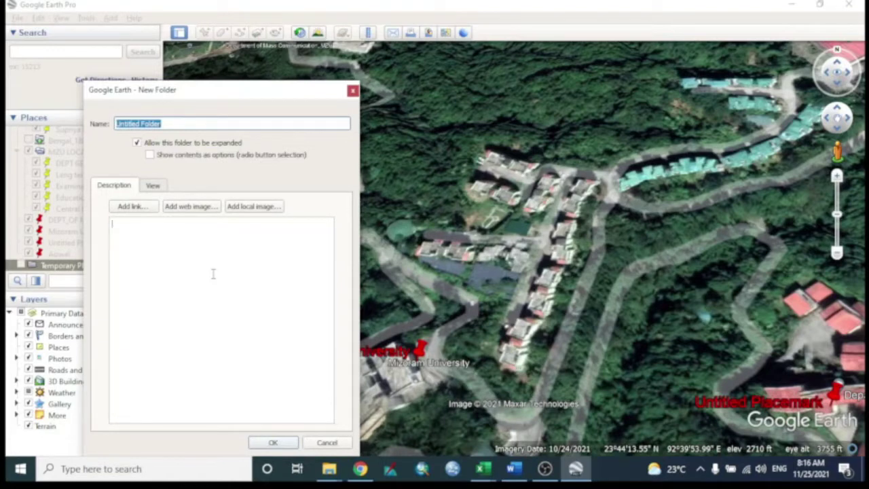
pyautogui.write('STUDY_AREA')
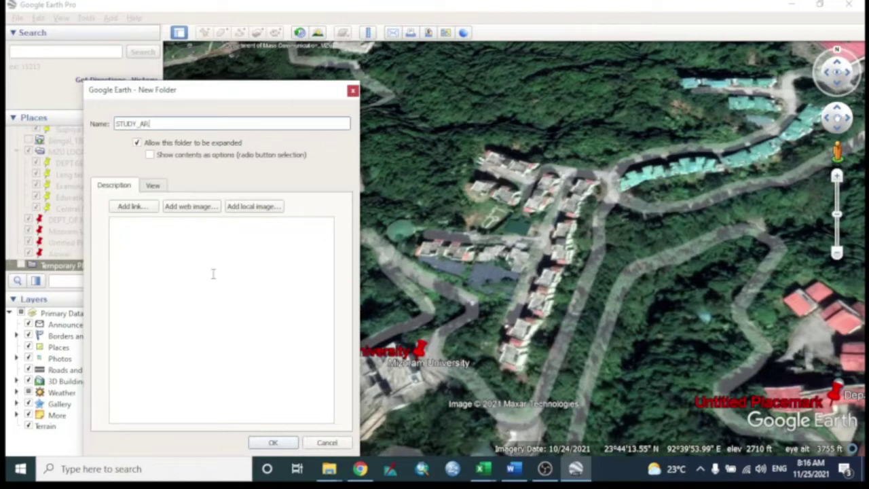
pyautogui.click(273, 442)
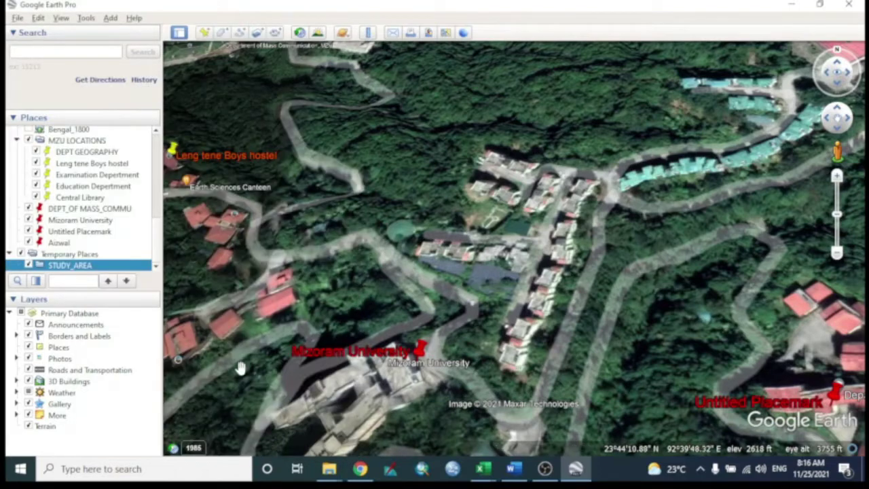
# Add a new polygon inside the STUDY_AREA folder.
pyautogui.rightClick(111, 267)
pyautogui.moveTo(143, 270)
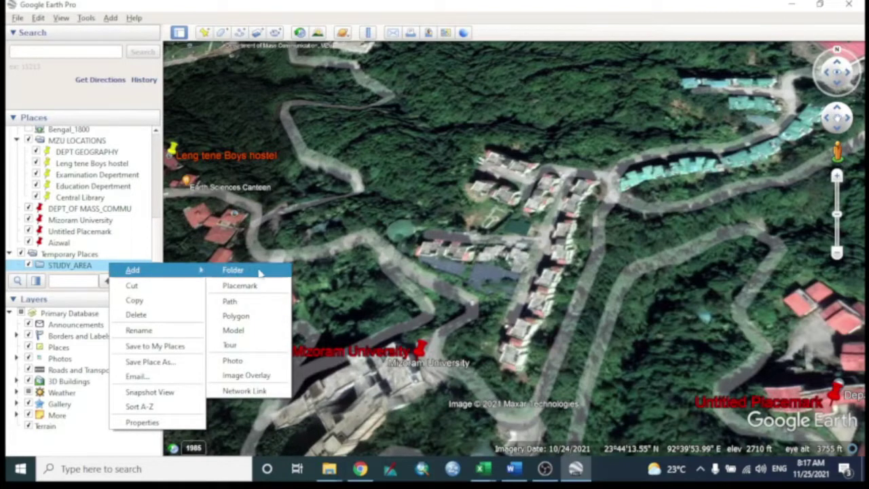
pyautogui.click(254, 319)
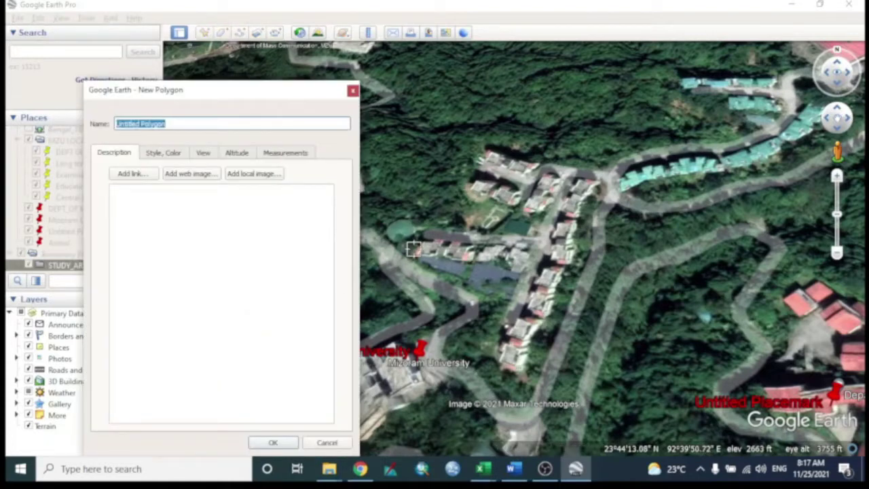
# Style the polygon with an orange #ff5500 outline and a light cyan #aaffff fill at 10% opacity.
pyautogui.click(155, 153)
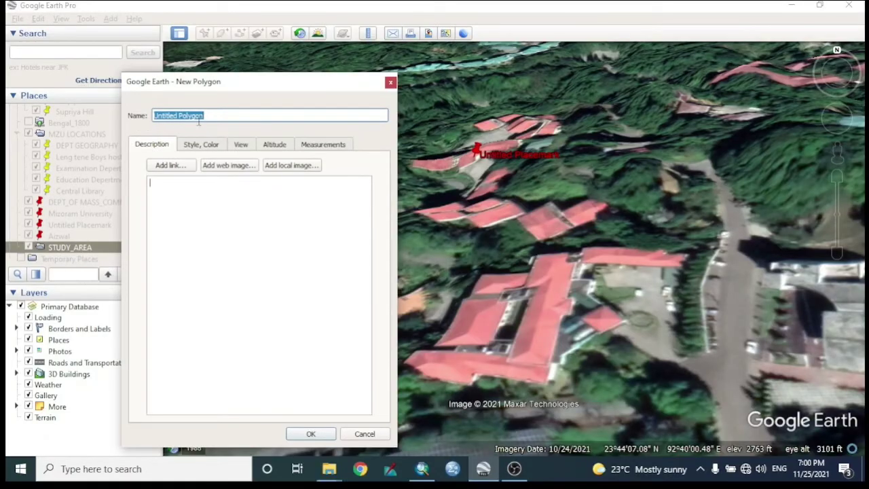
pyautogui.click(231, 120)
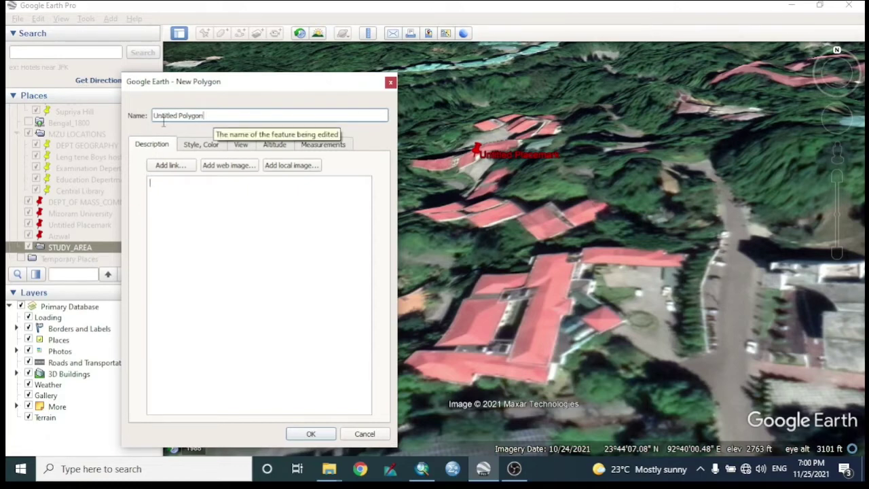
pyautogui.click(202, 145)
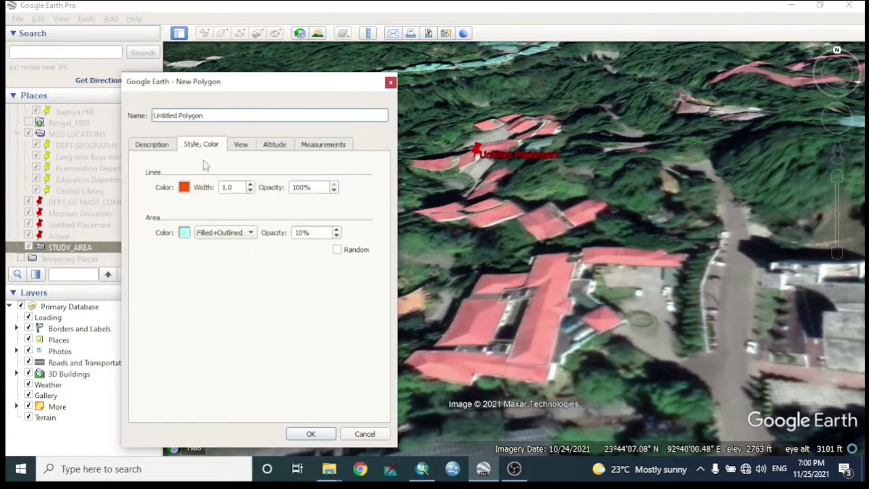
pyautogui.click(184, 187)
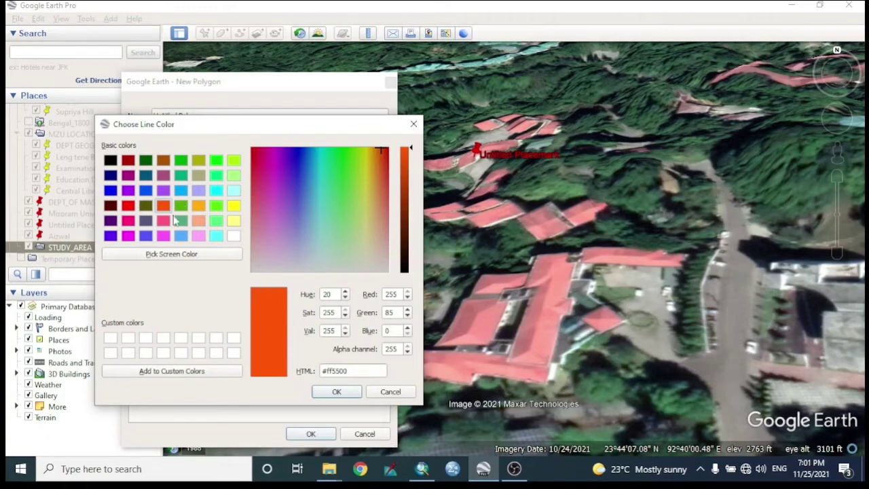
pyautogui.click(336, 392)
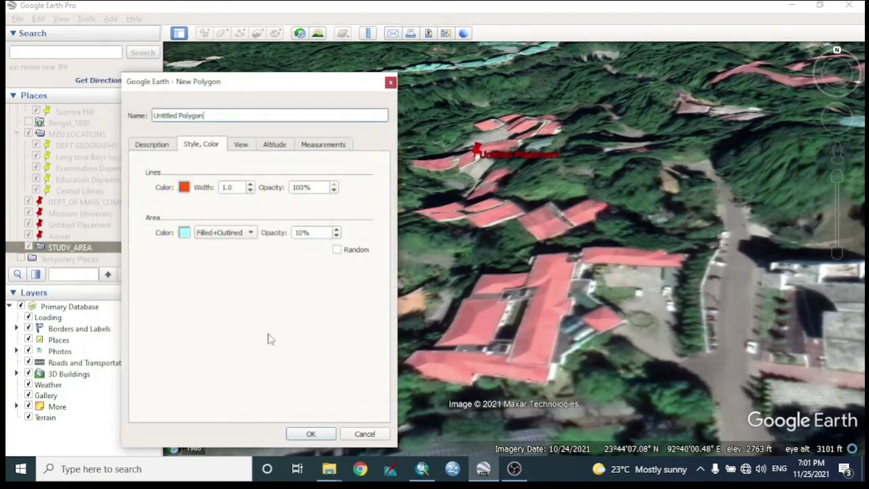
pyautogui.click(184, 233)
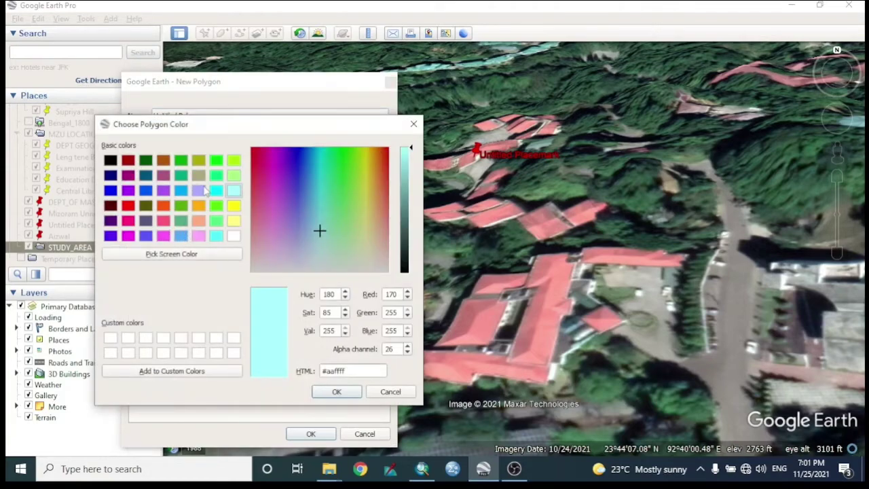
pyautogui.click(337, 392)
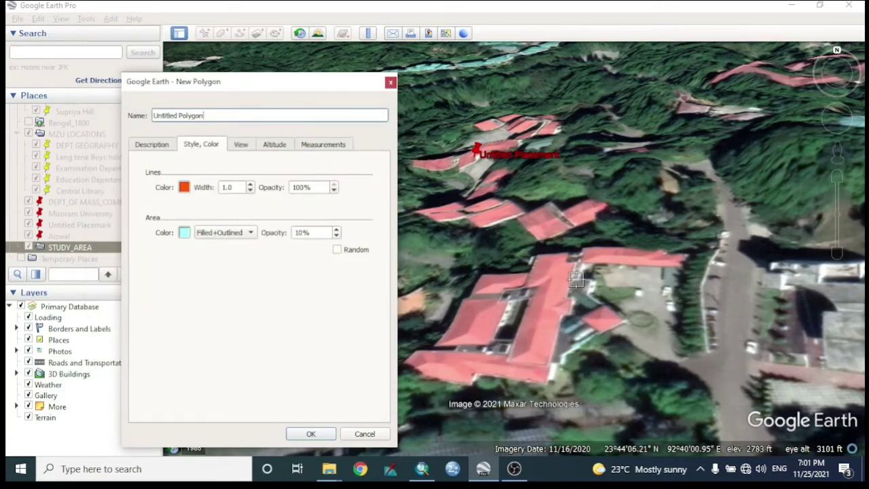
# Trace a polygon around the red-roofed building complex and keep it as Untitled Polygon.
pyautogui.moveTo(573, 249)
pyautogui.mouseDown()
pyautogui.moveTo(534, 253)
pyautogui.moveTo(524, 269)
pyautogui.moveTo(478, 268)
pyautogui.moveTo(444, 331)
pyautogui.moveTo(410, 348)
pyautogui.moveTo(406, 365)
pyautogui.moveTo(463, 387)
pyautogui.moveTo(532, 379)
pyautogui.moveTo(628, 311)
pyautogui.moveTo(600, 269)
pyautogui.moveTo(686, 261)
pyautogui.moveTo(653, 241)
pyautogui.moveTo(574, 253)
pyautogui.mouseUp()
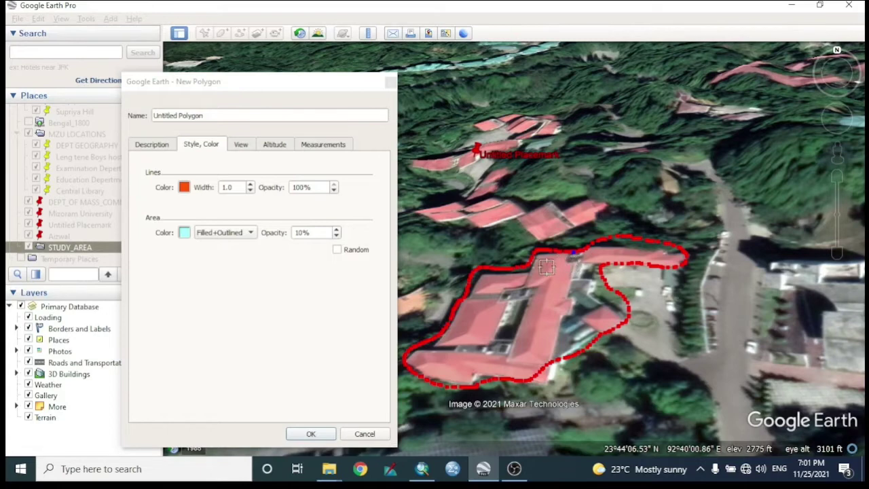
pyautogui.click(313, 432)
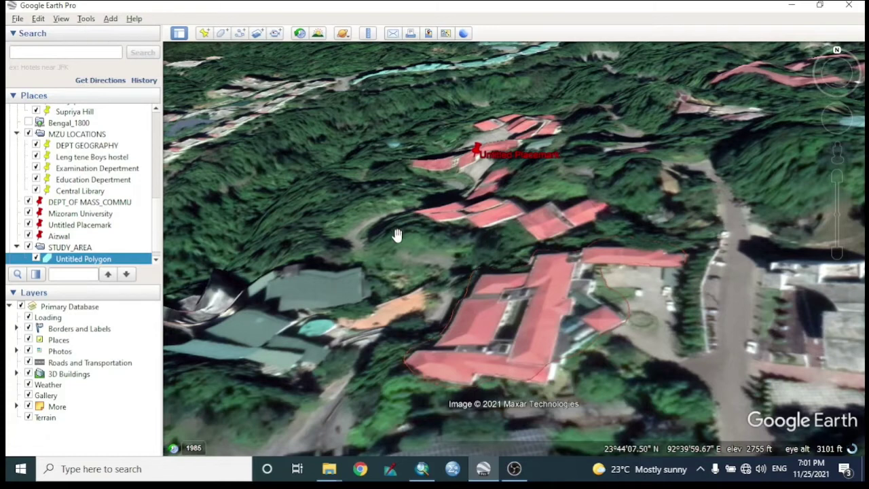
# Save the Untitled Polygon as Area.kmz in D:\SAMPLE.
pyautogui.rightClick(117, 264)
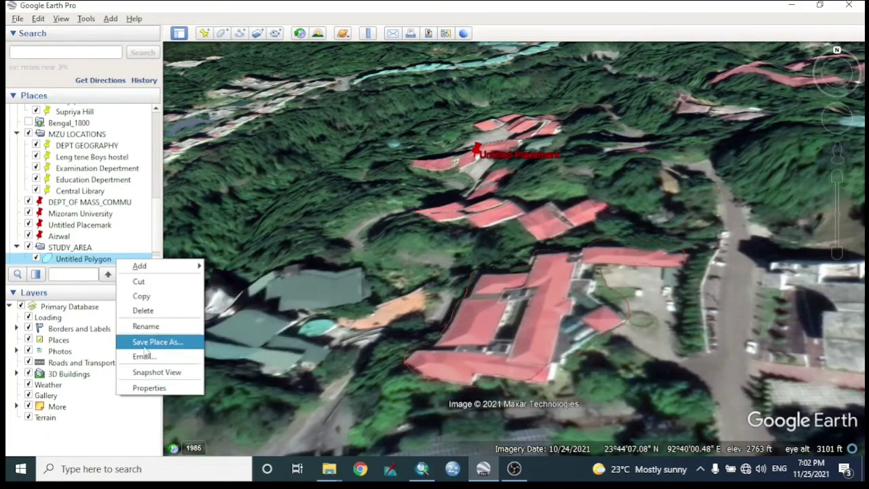
pyautogui.click(172, 342)
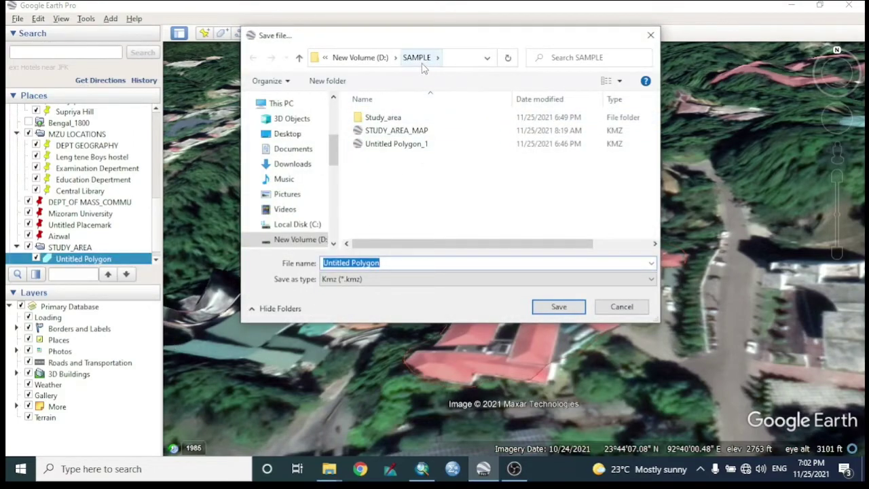
pyautogui.click(292, 225)
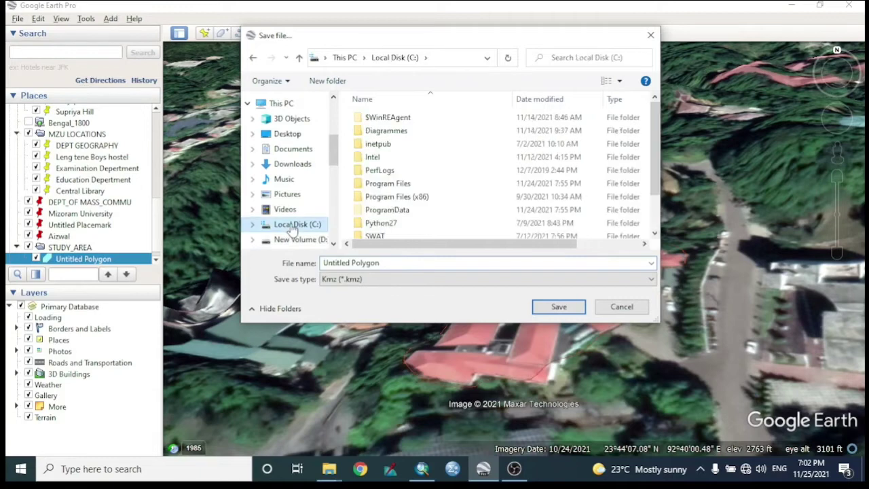
pyautogui.scroll(-1, 412, 180)
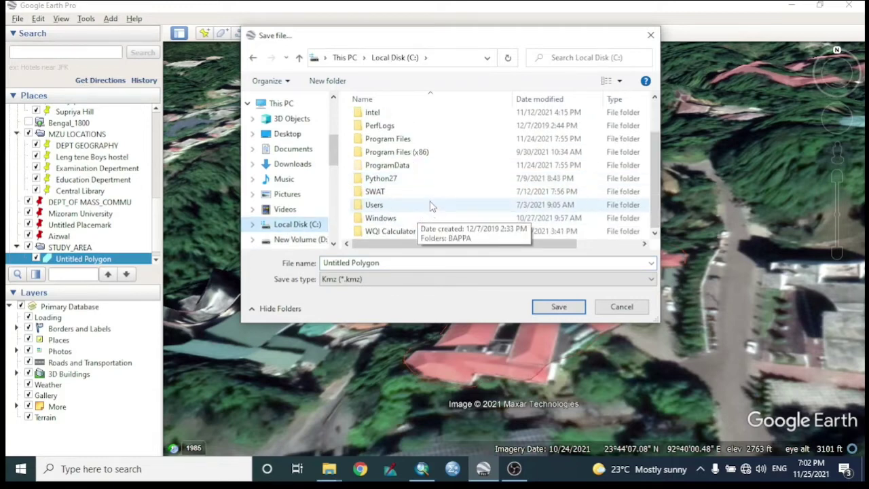
pyautogui.scroll(1, 430, 206)
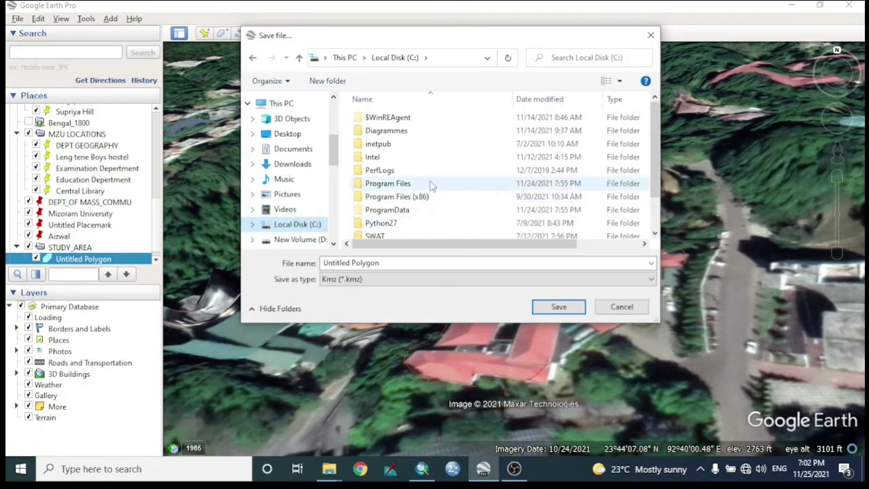
pyautogui.scroll(-1, 429, 209)
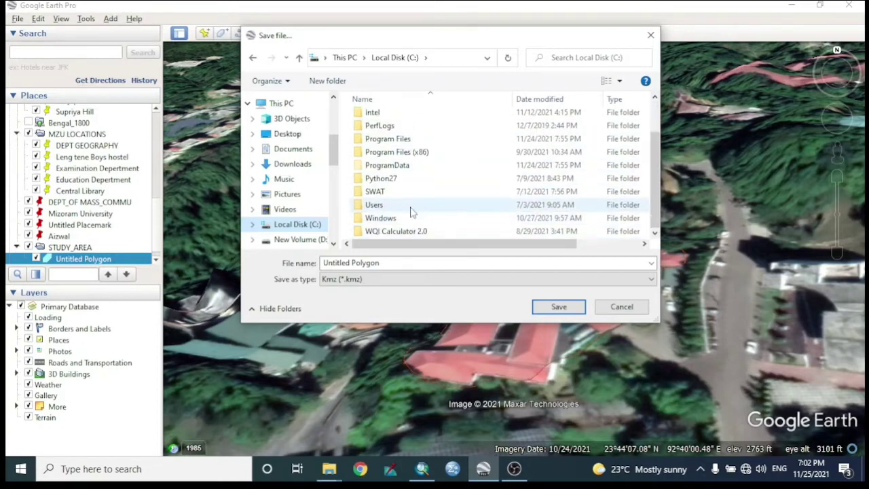
pyautogui.scroll(1, 406, 190)
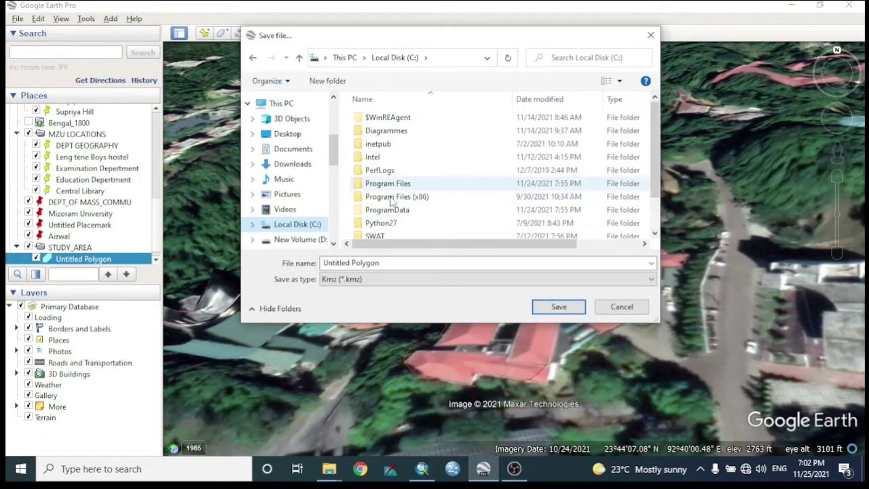
pyautogui.click(302, 239)
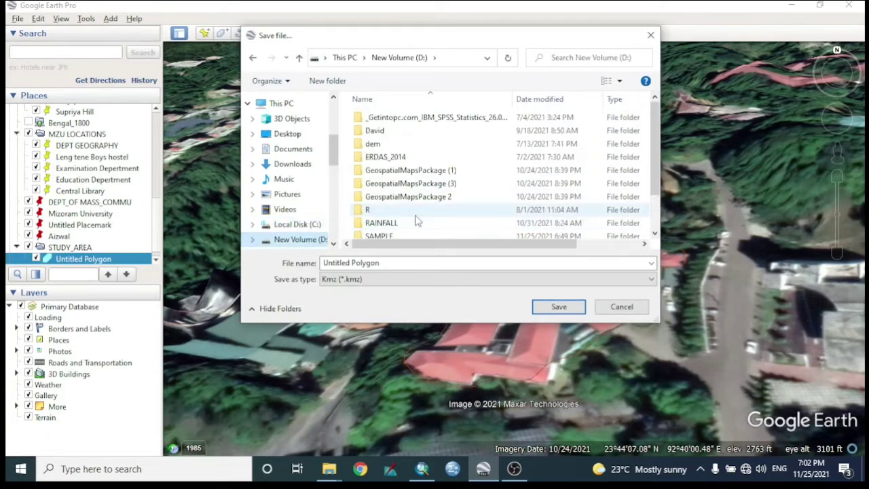
pyautogui.scroll(-1, 417, 220)
pyautogui.doubleClick(390, 195)
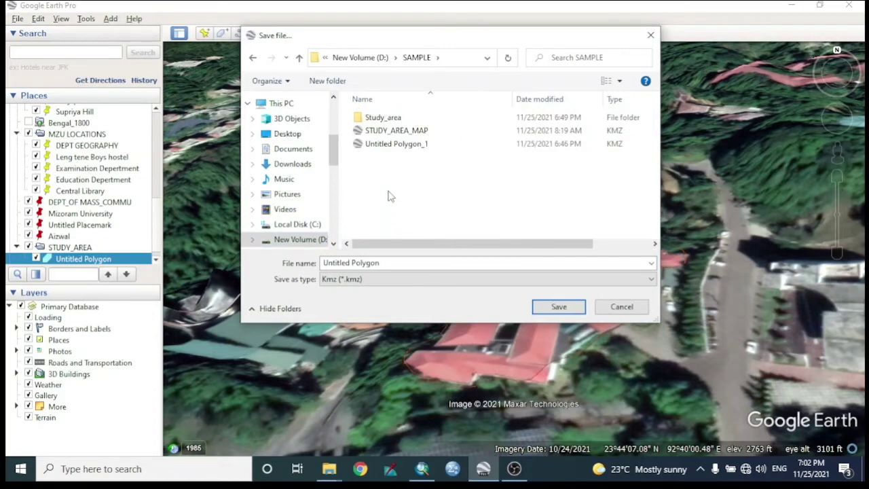
pyautogui.doubleClick(381, 265)
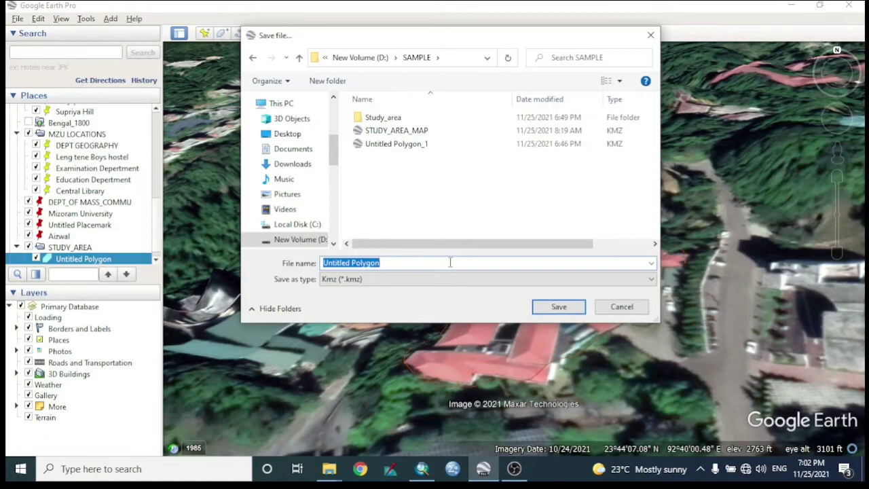
pyautogui.write('Area')
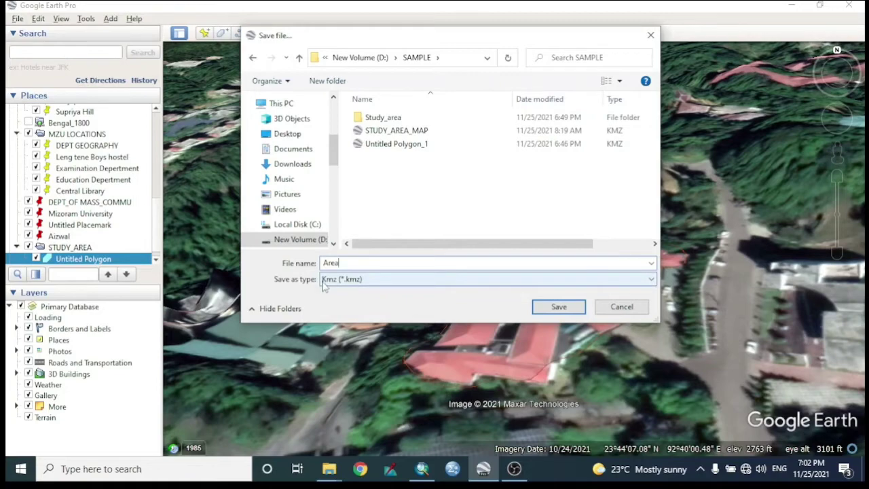
pyautogui.click(558, 306)
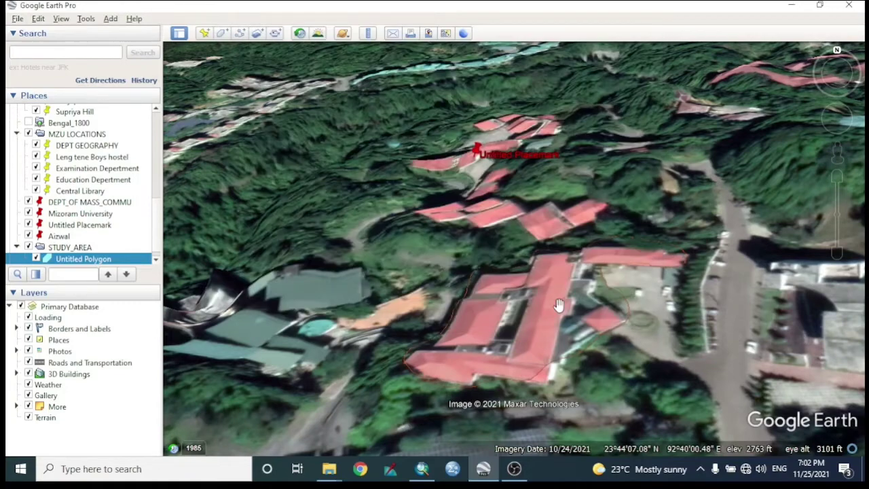
# Minimize Google Earth Pro and restore the blank Untitled ArcMap window.
pyautogui.click(791, 8)
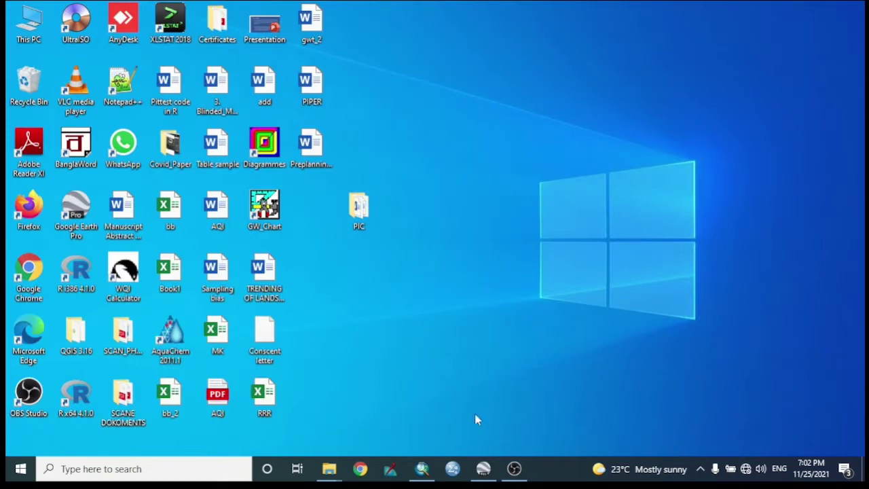
pyautogui.moveTo(422, 468)
pyautogui.click(419, 407)
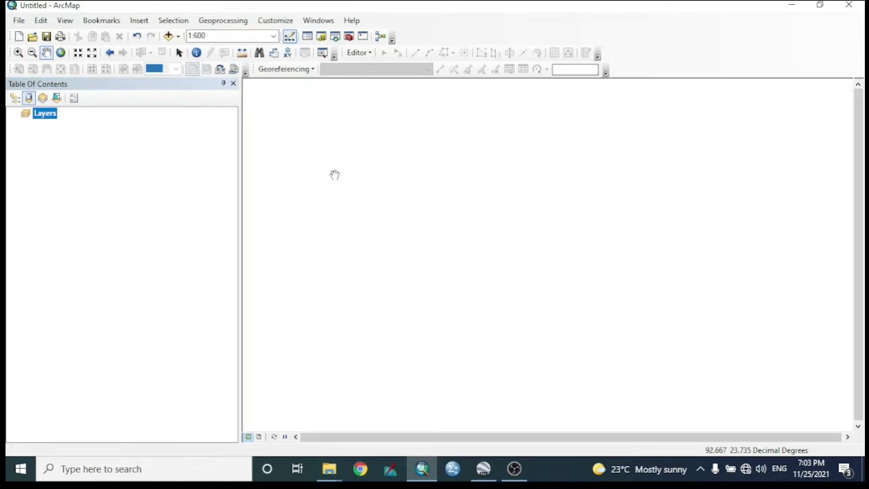
# Launch the KML To Layer tool from ArcToolbox's Conversion Tools > From KML.
pyautogui.click(348, 38)
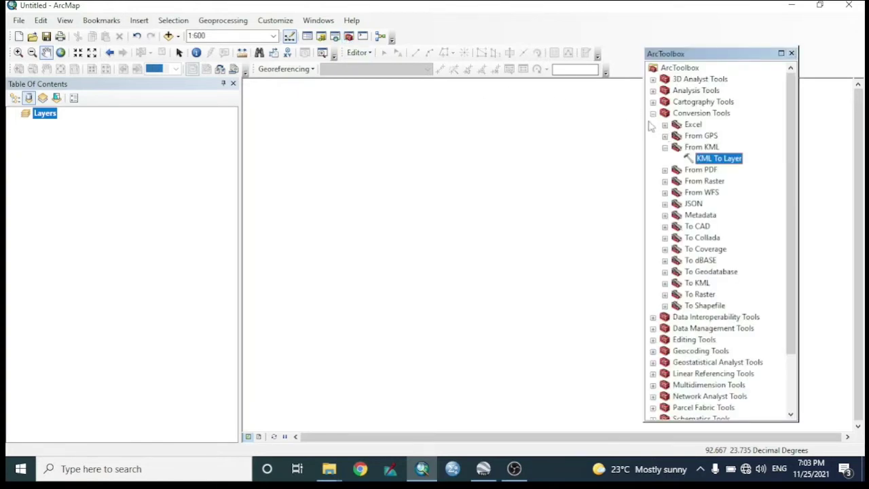
pyautogui.click(652, 113)
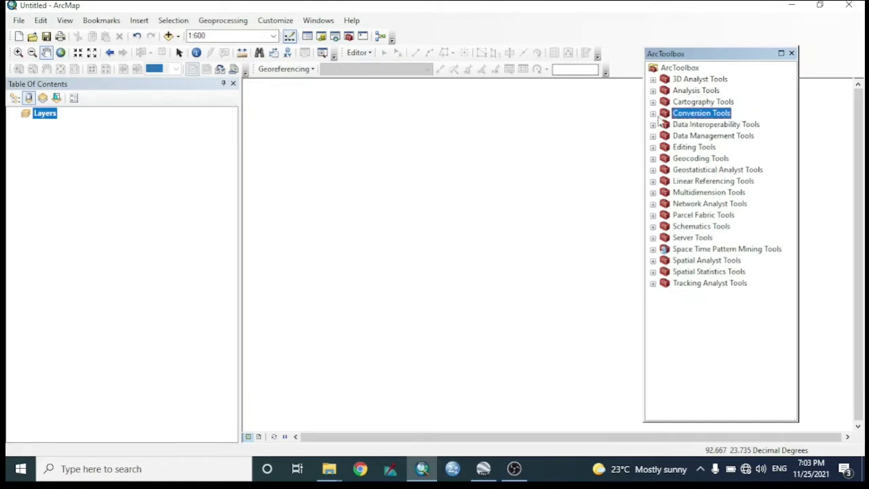
pyautogui.click(652, 113)
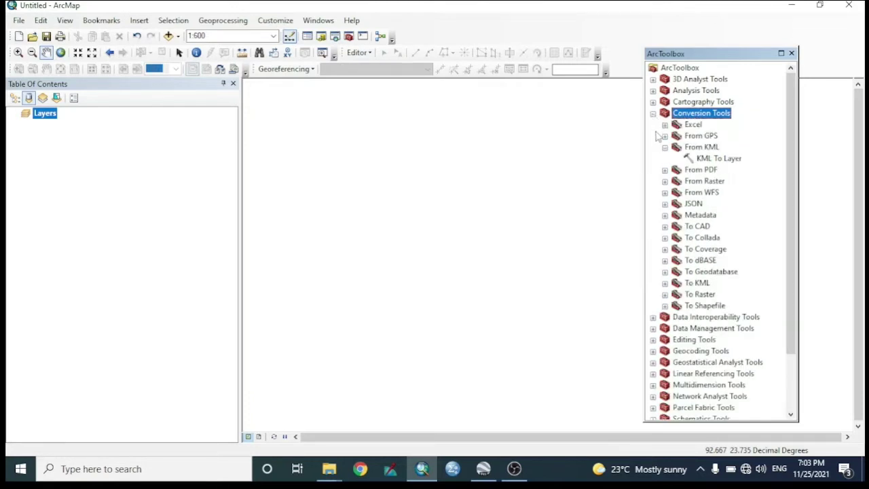
pyautogui.click(665, 147)
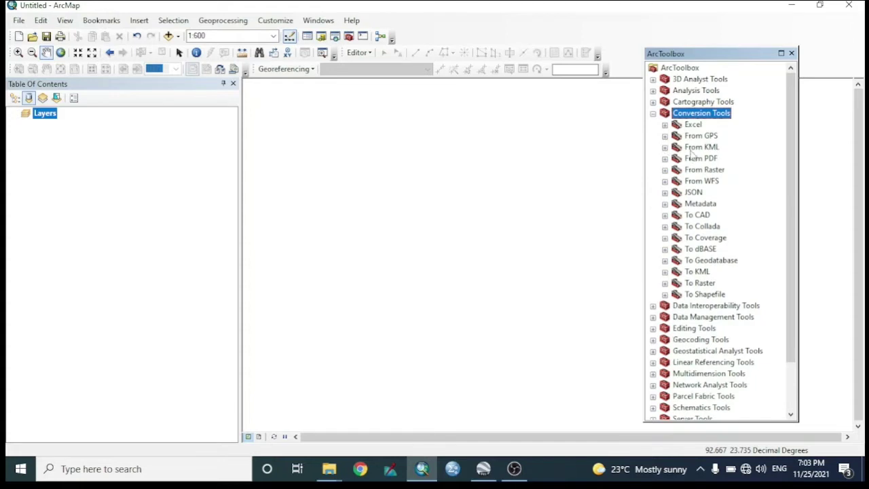
pyautogui.click(665, 147)
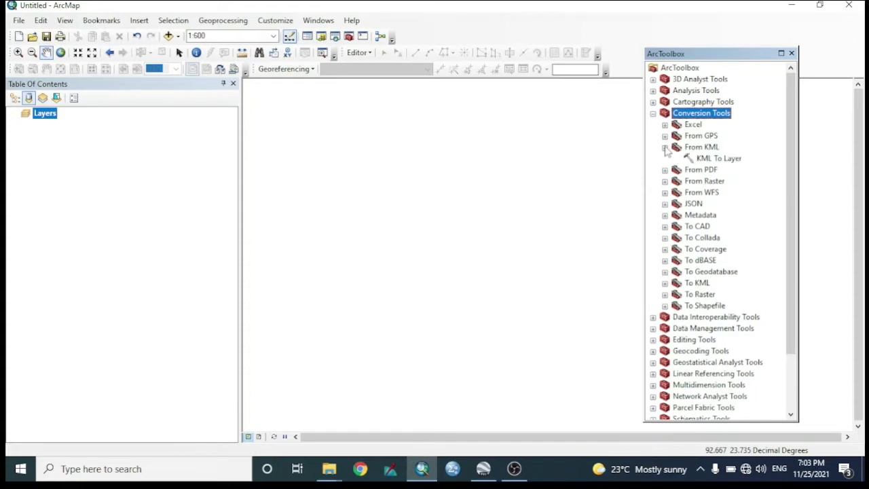
pyautogui.doubleClick(719, 158)
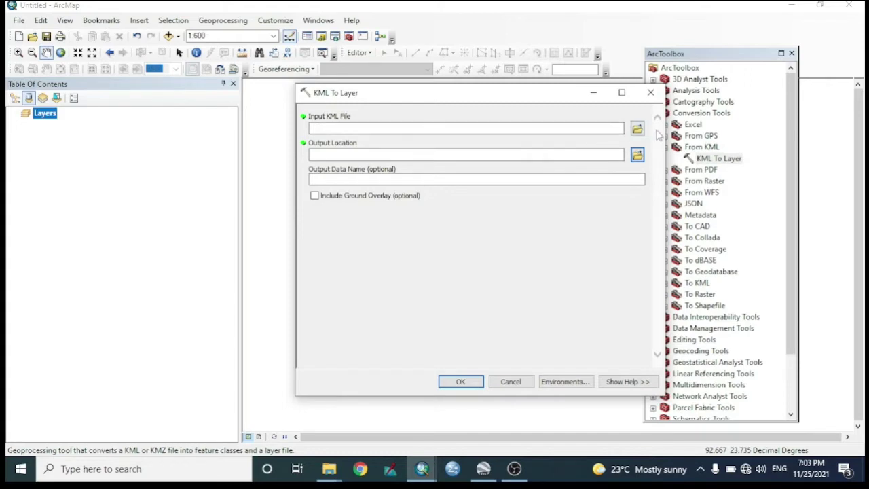
# Convert D:\SAMPLE\Area.kmz into a Polygons layer showing the study-area polygon.
pyautogui.click(637, 130)
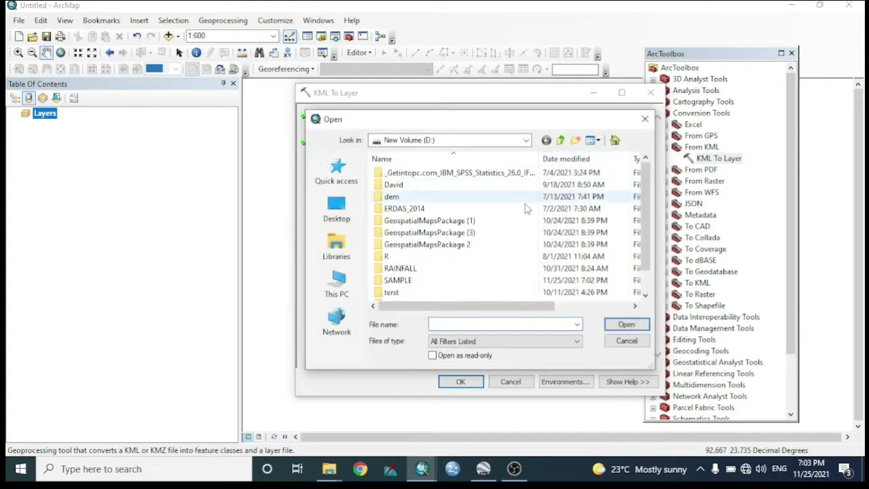
pyautogui.doubleClick(405, 281)
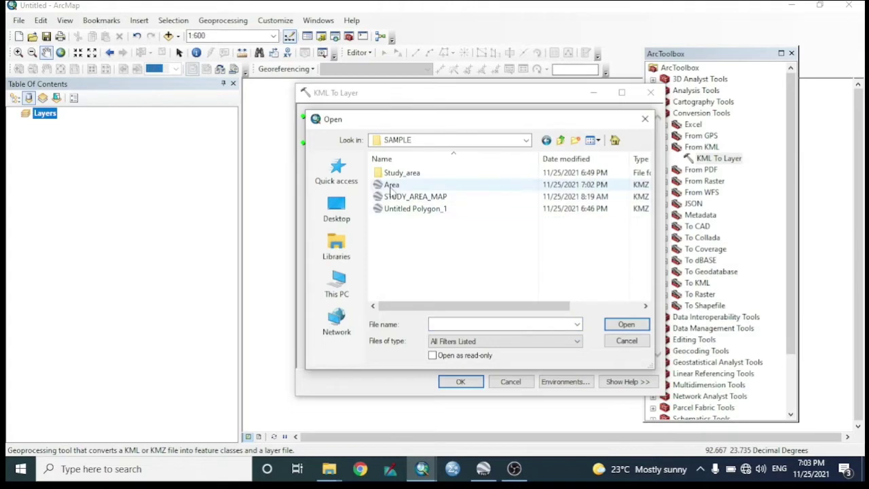
pyautogui.click(404, 188)
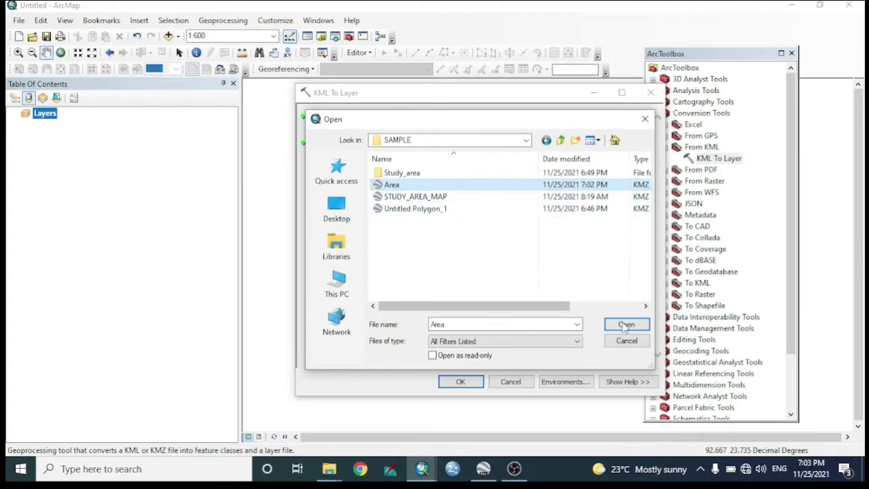
pyautogui.click(623, 324)
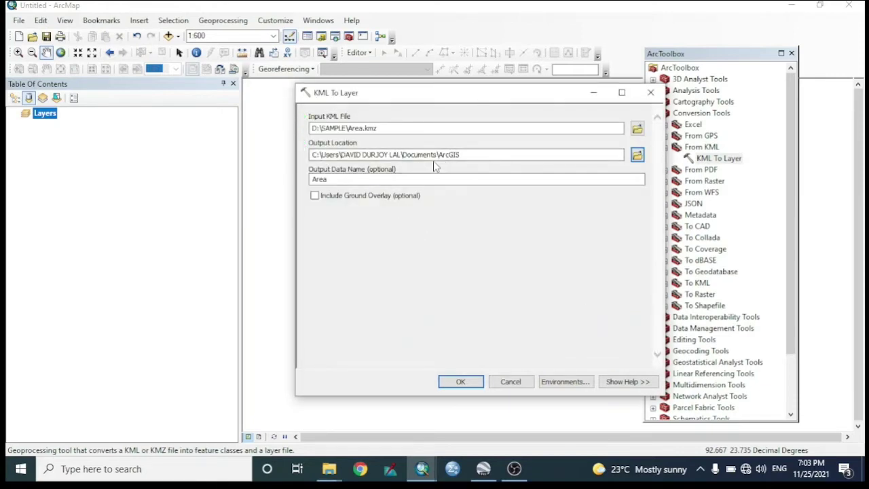
pyautogui.click(461, 382)
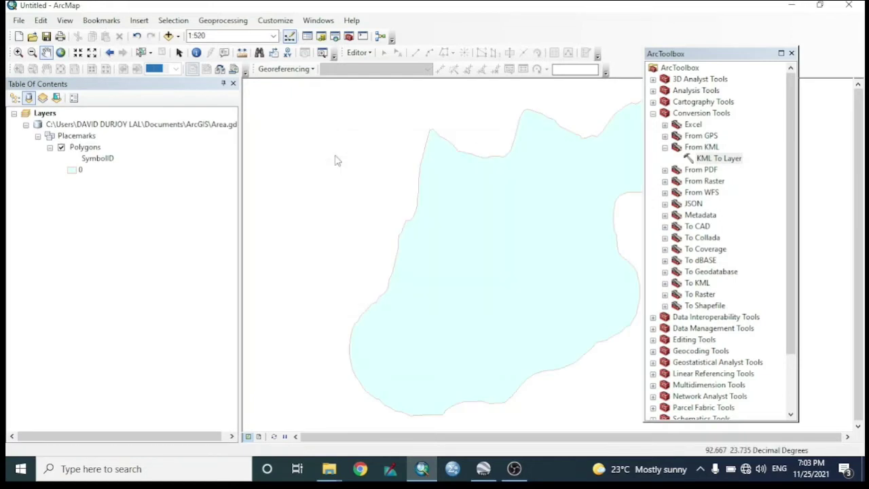
# Close ArcToolbox, pan the polygon into fuller view, and switch to Google Earth Pro.
pyautogui.click(791, 53)
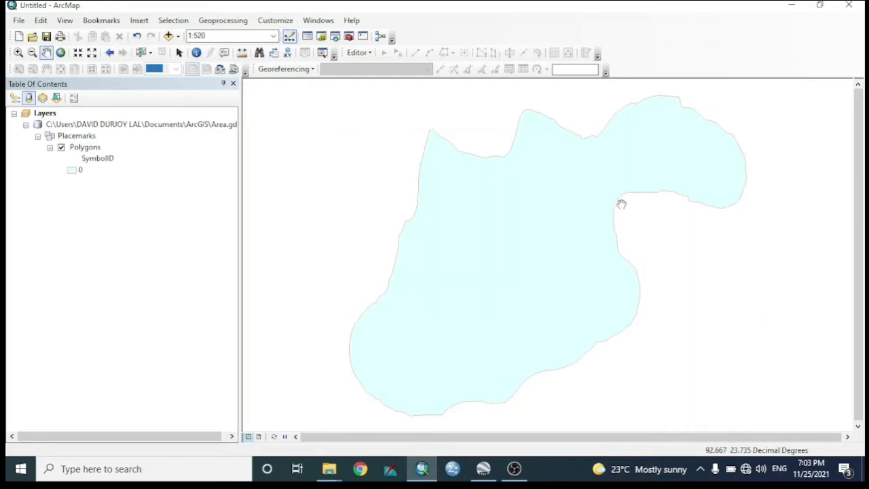
pyautogui.moveTo(620, 202); pyautogui.dragTo(591, 213)
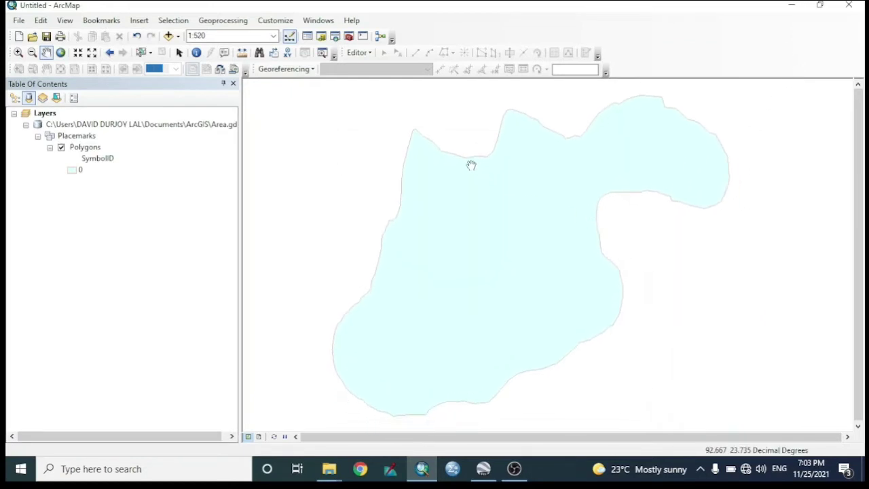
pyautogui.click(483, 468)
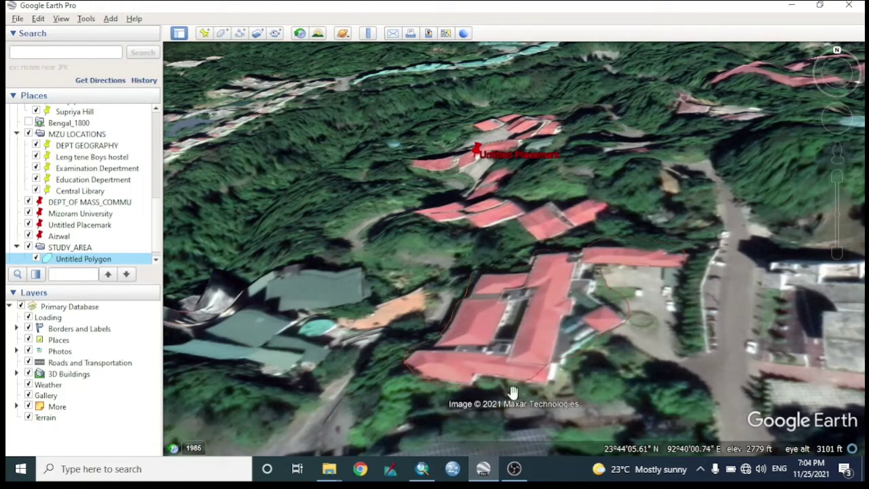
# Switch back to ArcMap showing the light cyan study-area polygon at 1:520.
pyautogui.click(490, 468)
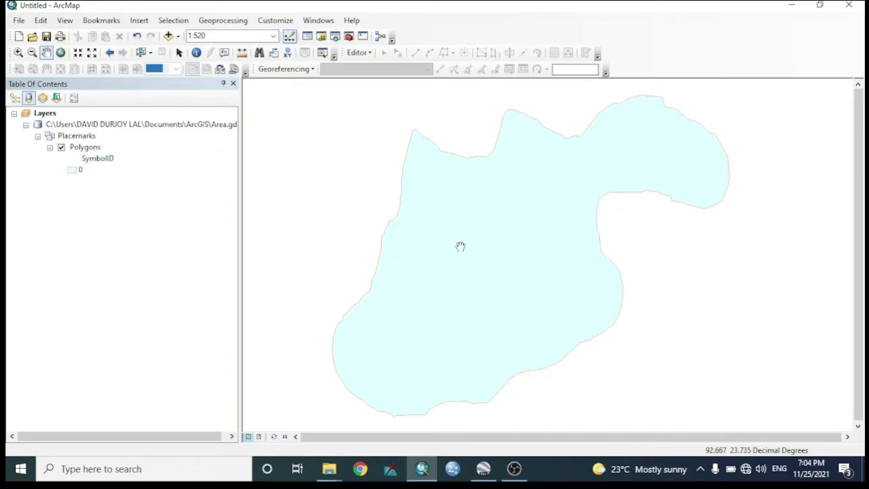
# Load the study-area layer from D:\SAMPLE and pan to centre the light green polygon.
pyautogui.moveTo(537, 211); pyautogui.dragTo(529, 204)
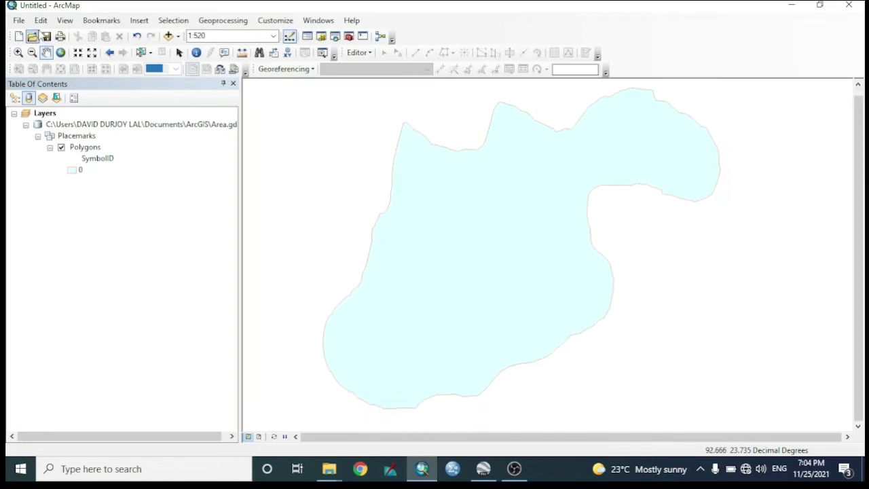
pyautogui.click(19, 20)
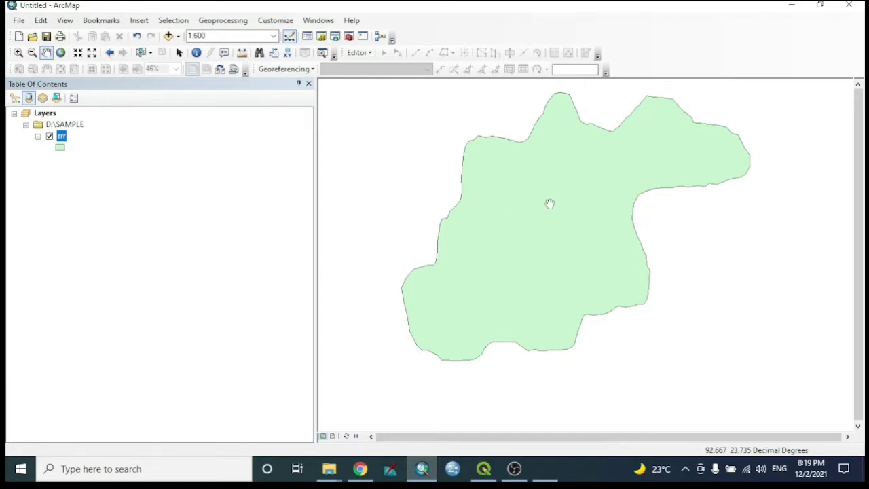
pyautogui.moveTo(551, 199); pyautogui.dragTo(543, 213)
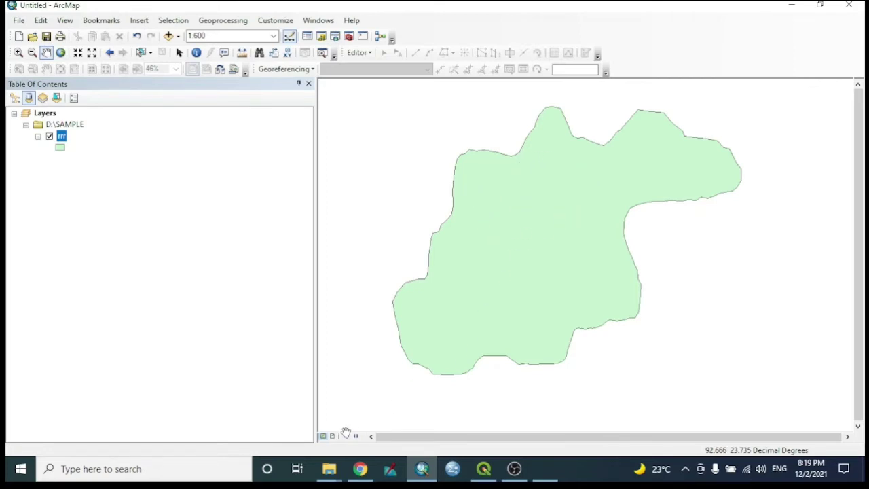
pyautogui.moveTo(558, 198); pyautogui.dragTo(559, 209)
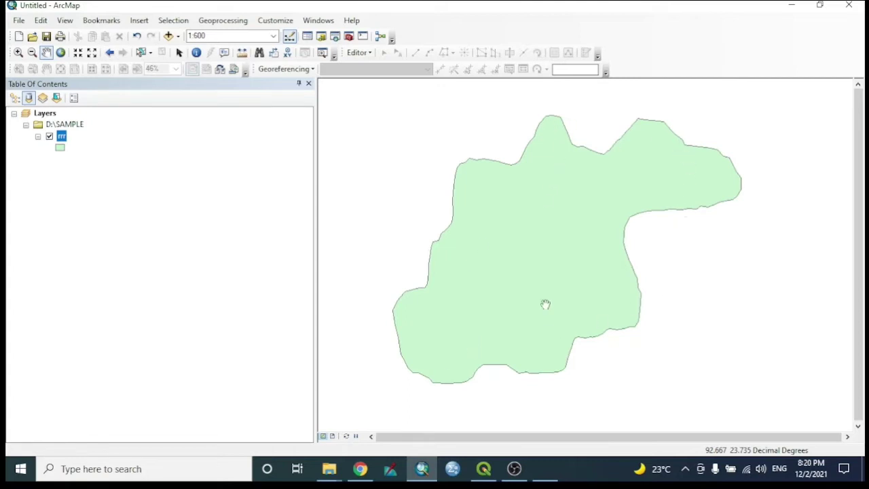
# Switch to Layout View and keep the Graticule grid in the data frame properties.
pyautogui.click(333, 437)
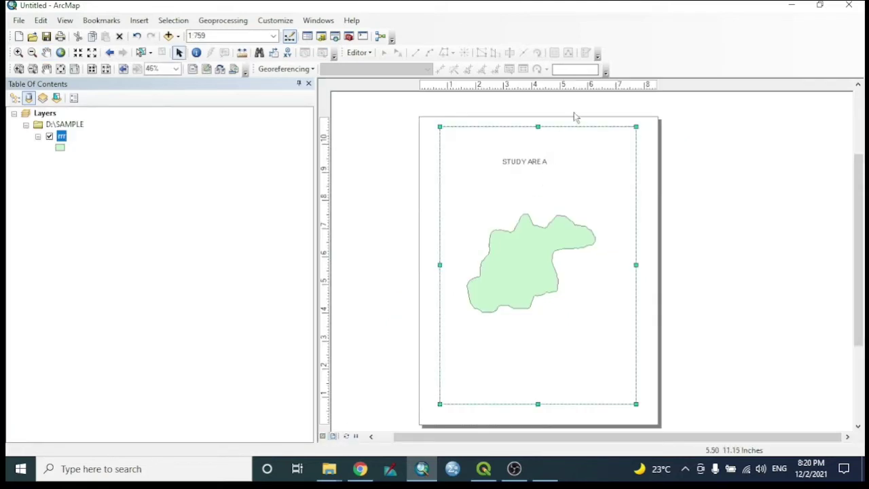
pyautogui.rightClick(458, 130)
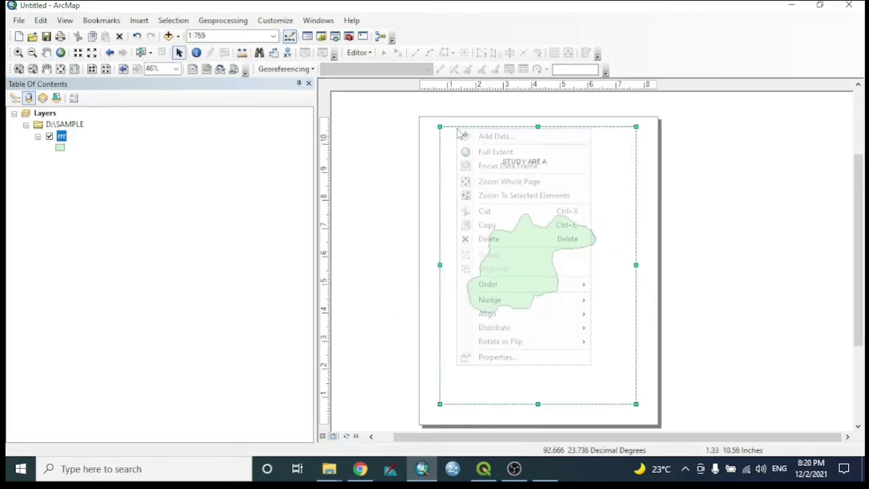
pyautogui.click(498, 357)
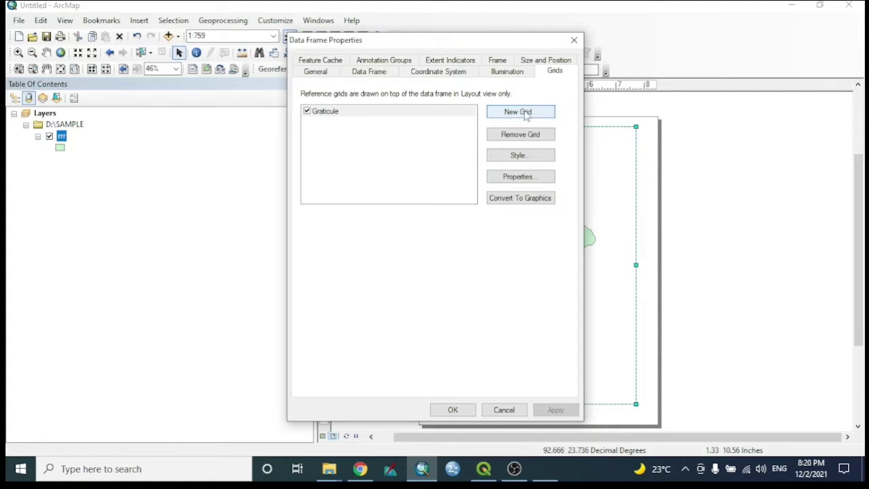
pyautogui.click(452, 410)
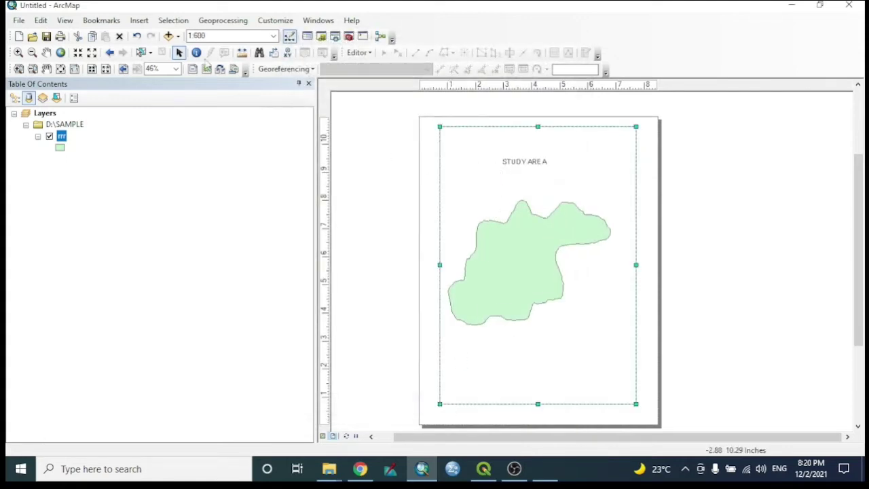
pyautogui.click(139, 20)
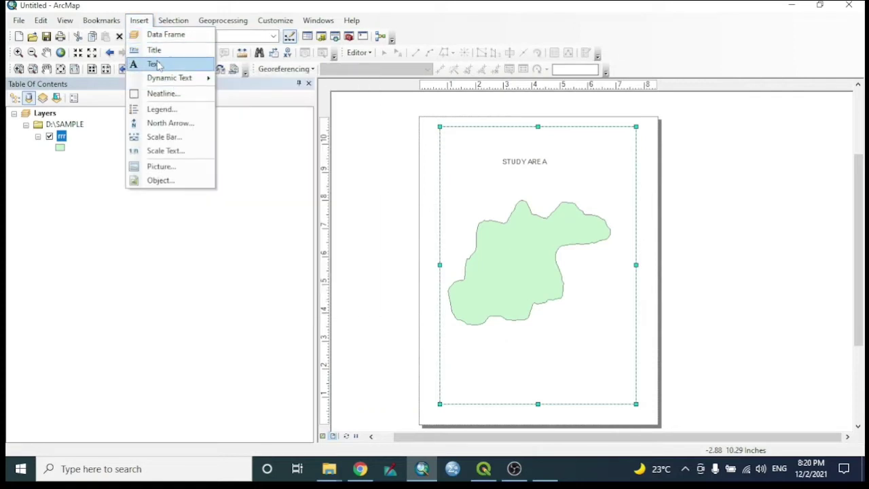
# Insert an ESRI North 7 north arrow at the page's top right.
pyautogui.click(172, 122)
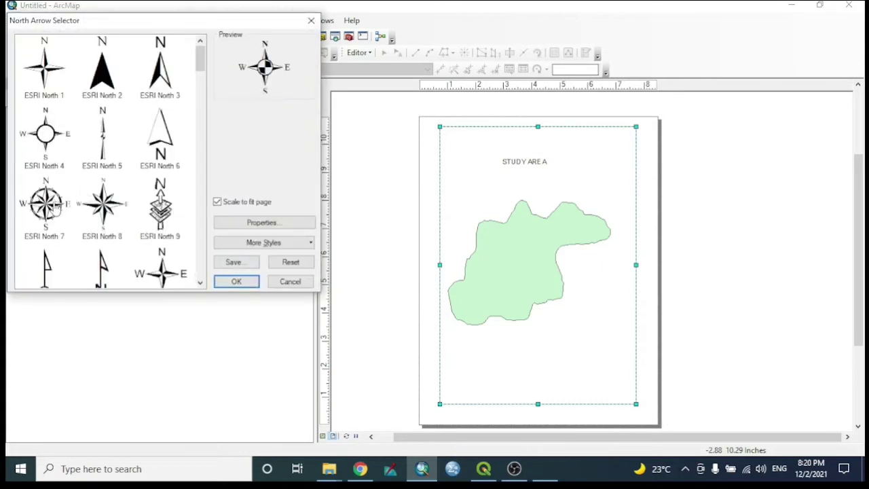
pyautogui.click(53, 209)
pyautogui.click(236, 281)
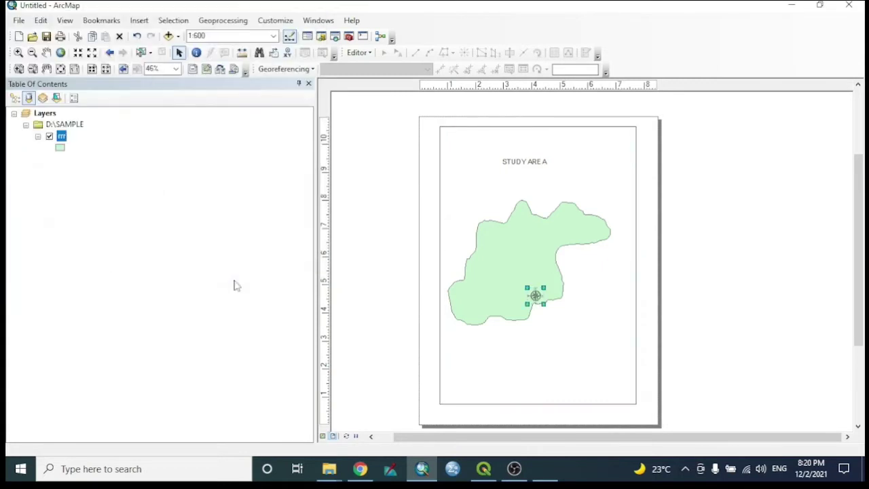
pyautogui.moveTo(535, 294); pyautogui.dragTo(605, 155)
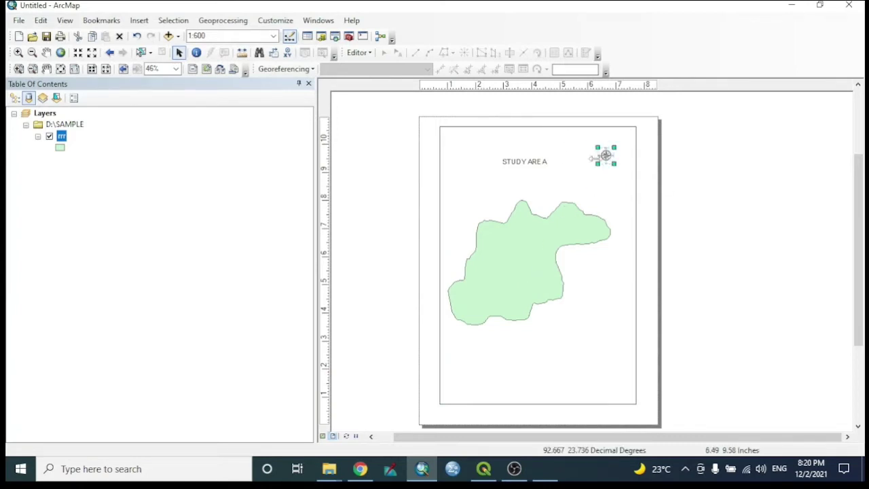
# Insert an Alternating Scale Bar 2 below the polygon at the lower middle.
pyautogui.click(139, 20)
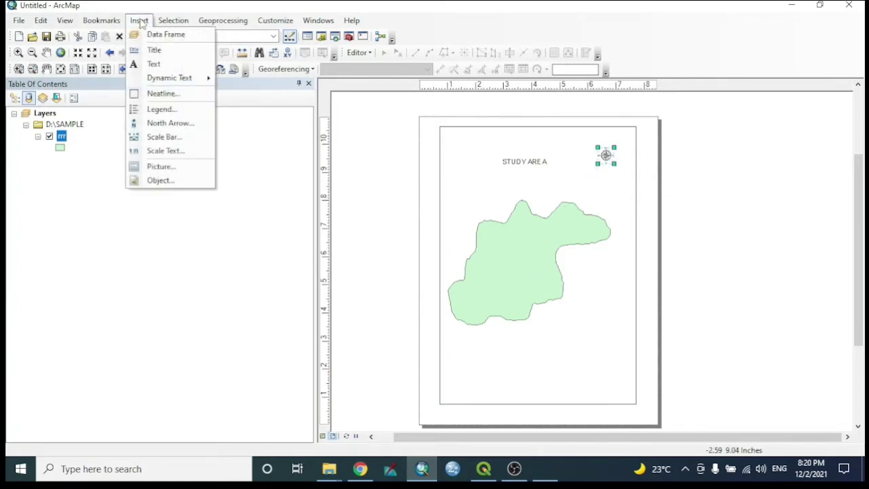
pyautogui.click(167, 138)
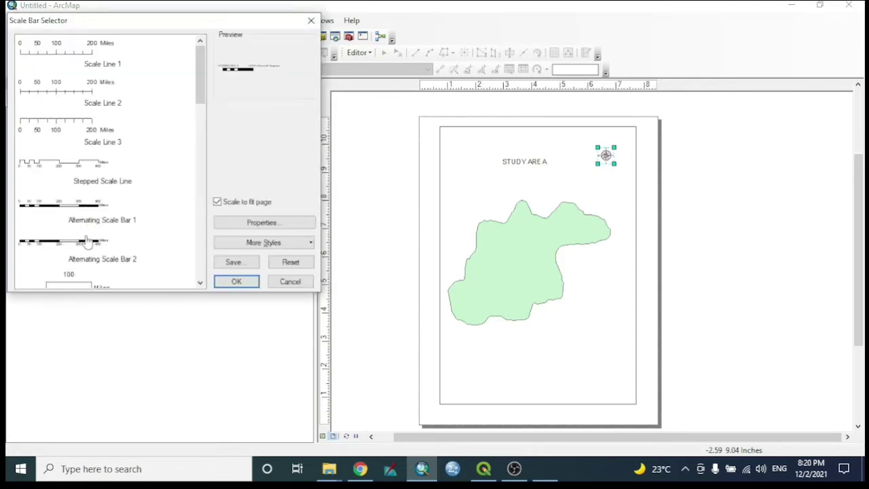
pyautogui.click(87, 242)
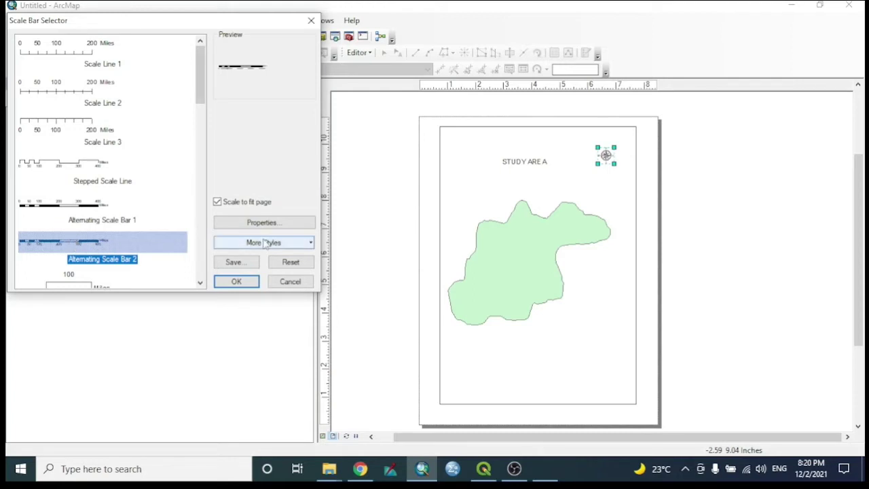
pyautogui.click(236, 281)
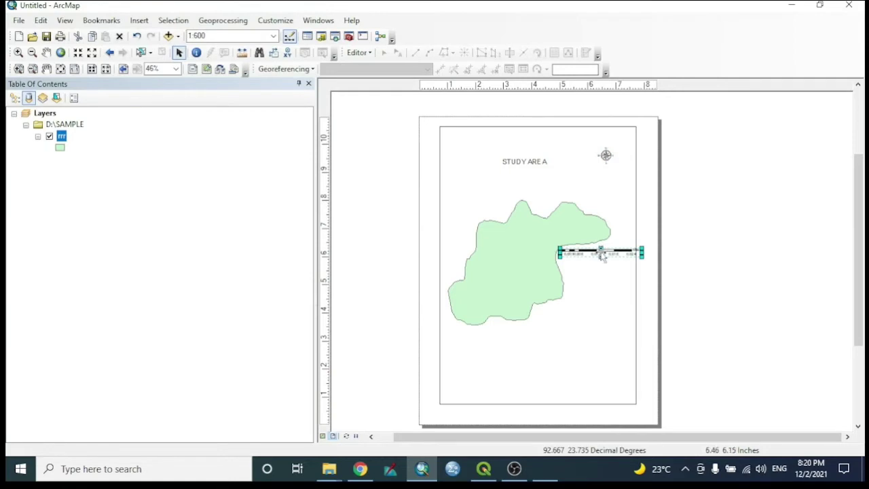
pyautogui.moveTo(602, 254); pyautogui.dragTo(558, 369)
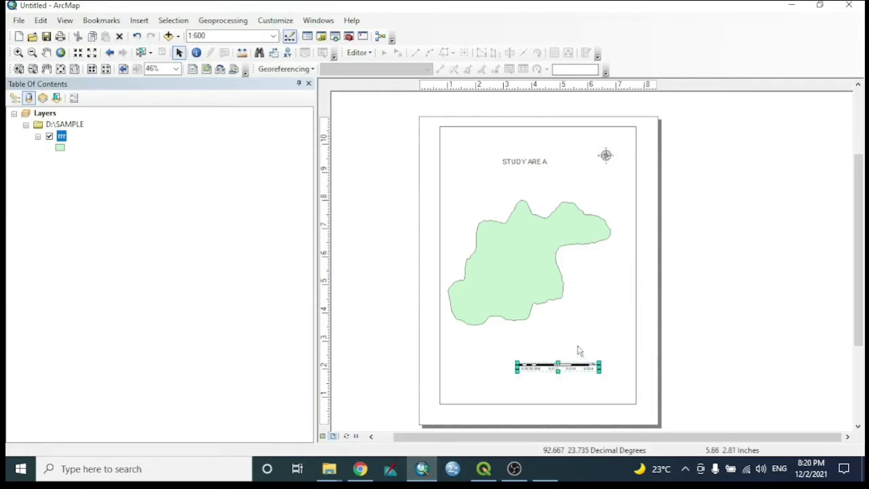
pyautogui.click(588, 325)
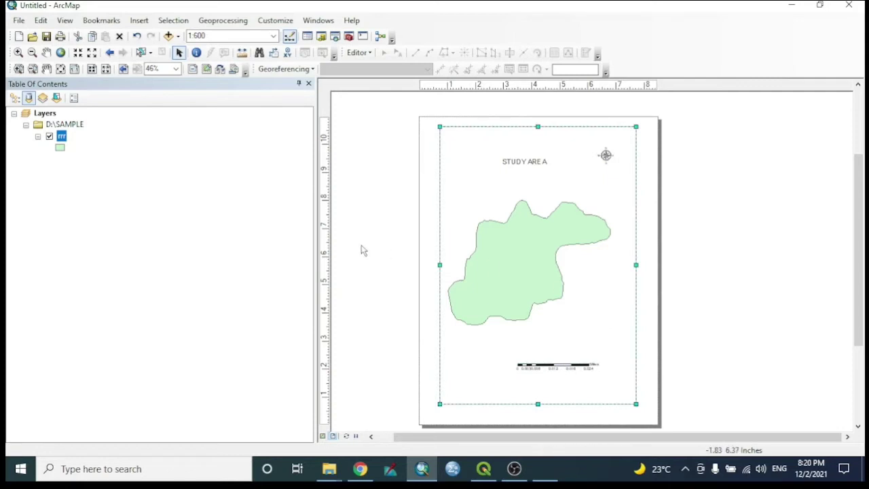
pyautogui.click(139, 21)
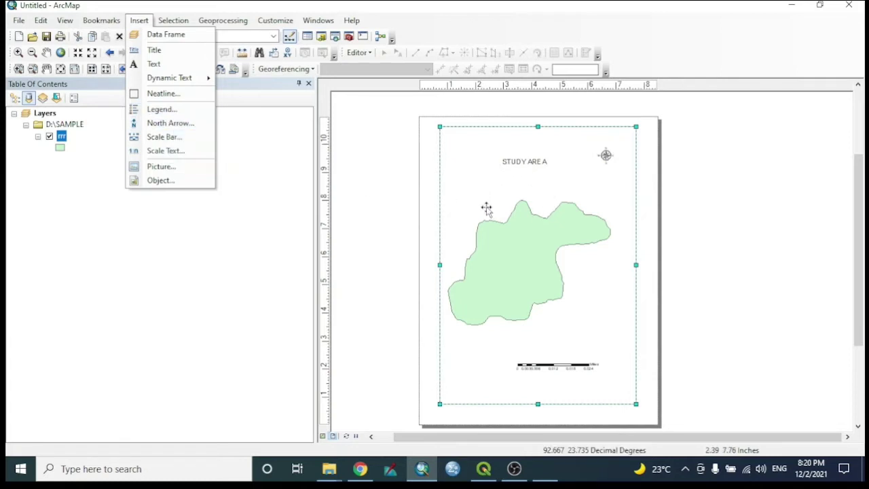
pyautogui.click(408, 188)
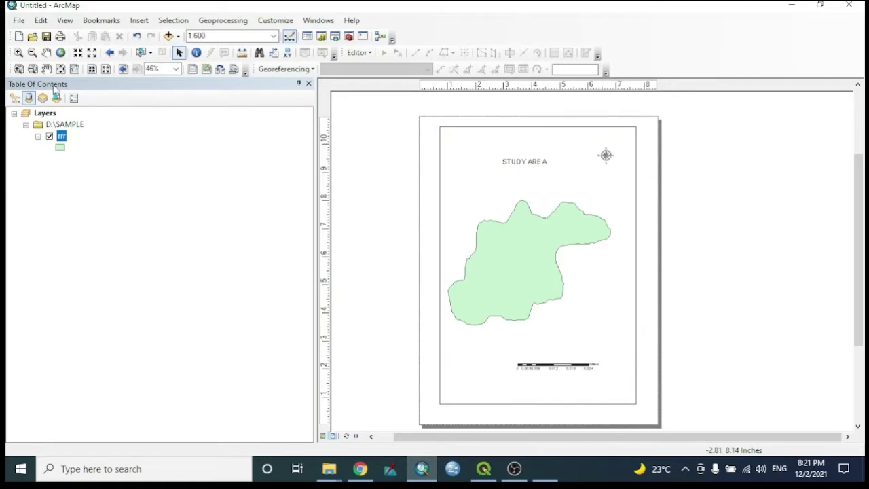
# Review the JPEG settings in ArcMap's Export Map dialog, close it, and minimise ArcMap.
pyautogui.click(20, 20)
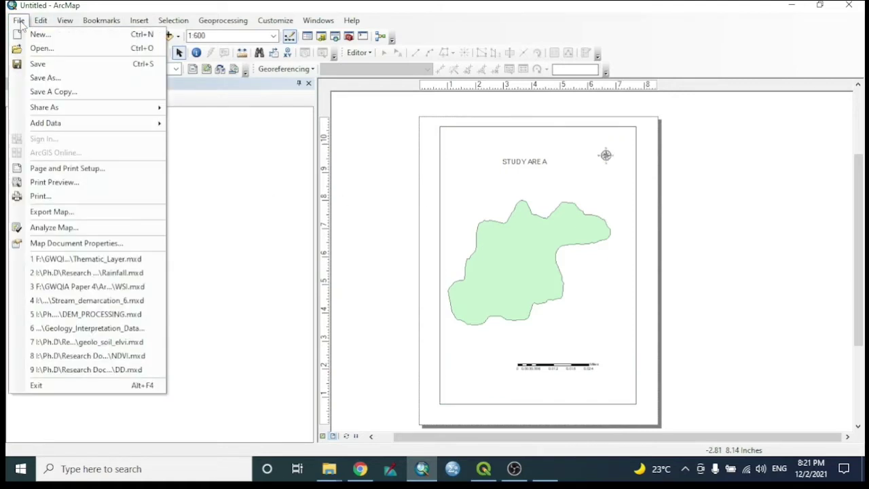
pyautogui.click(77, 220)
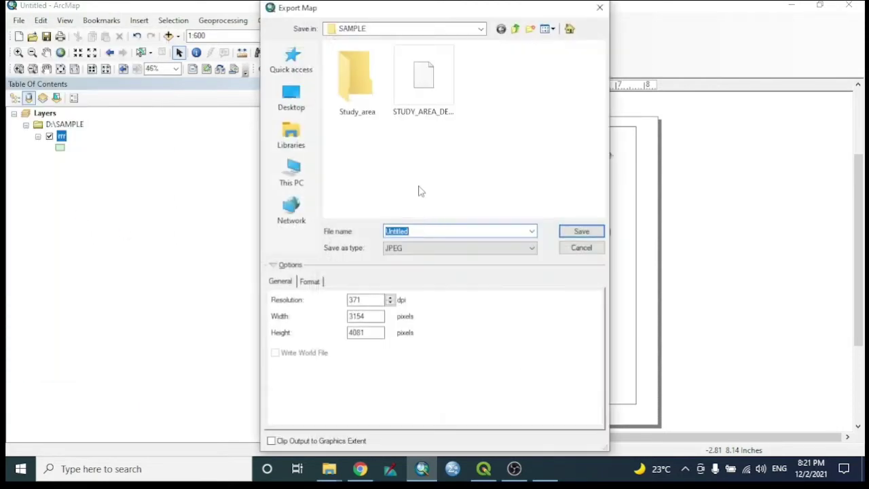
pyautogui.click(532, 249)
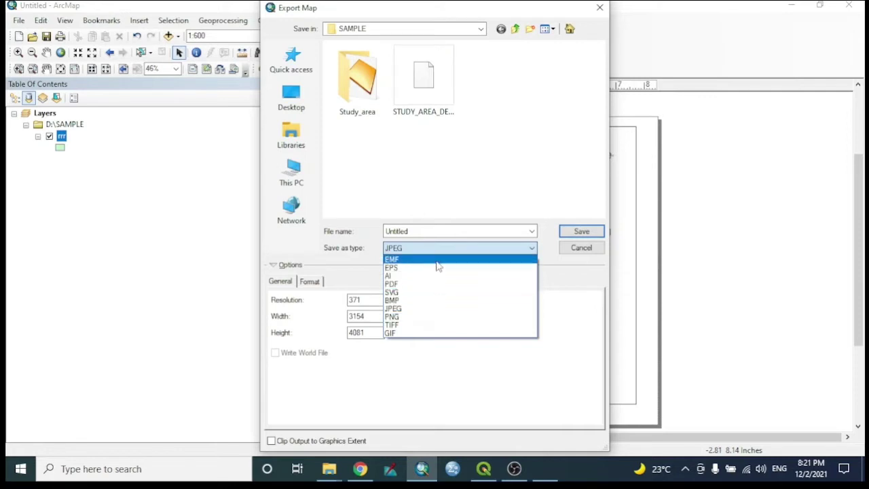
pyautogui.click(576, 331)
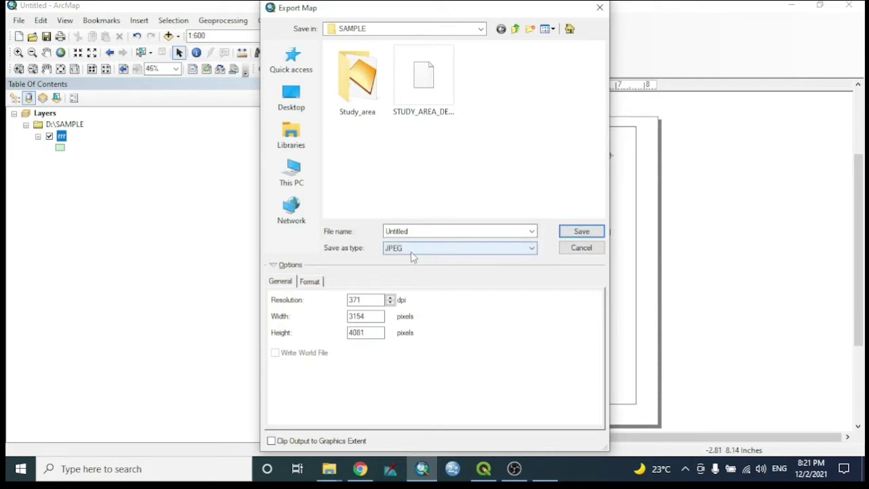
pyautogui.click(599, 7)
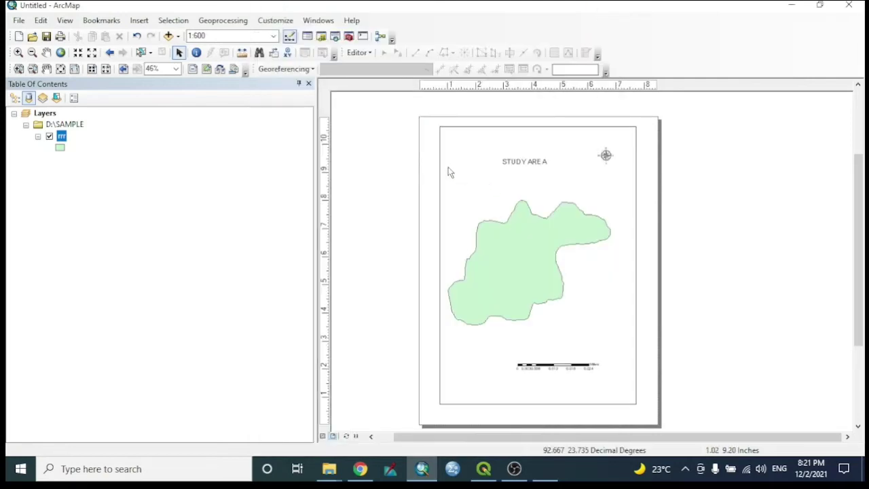
pyautogui.click(790, 6)
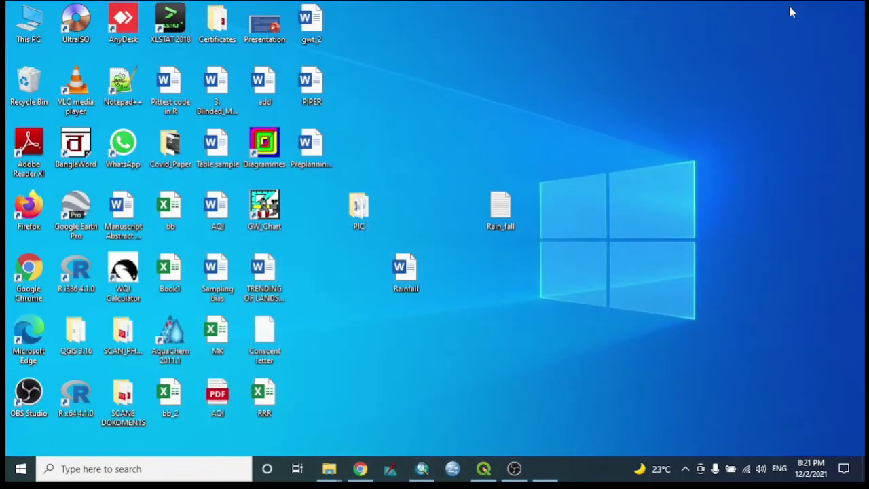
# Return to the empty QGIS project and open the Data Source Manager's Vector page.
pyautogui.click(485, 471)
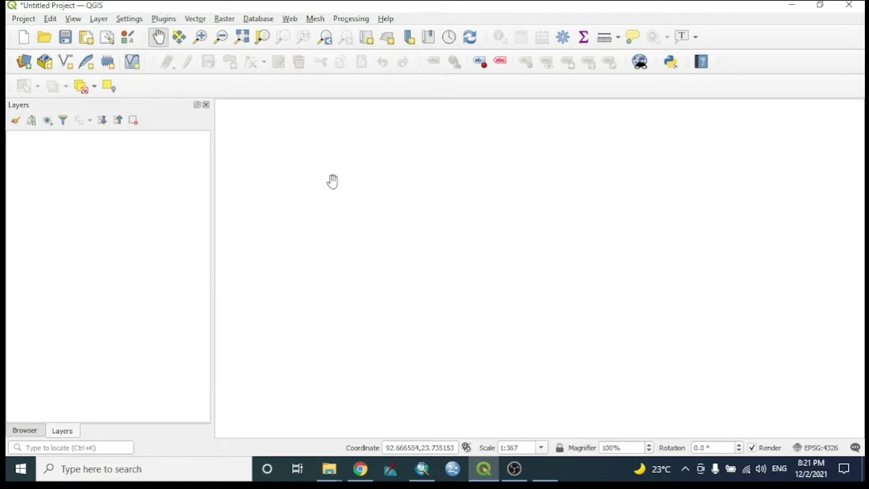
pyautogui.click(25, 62)
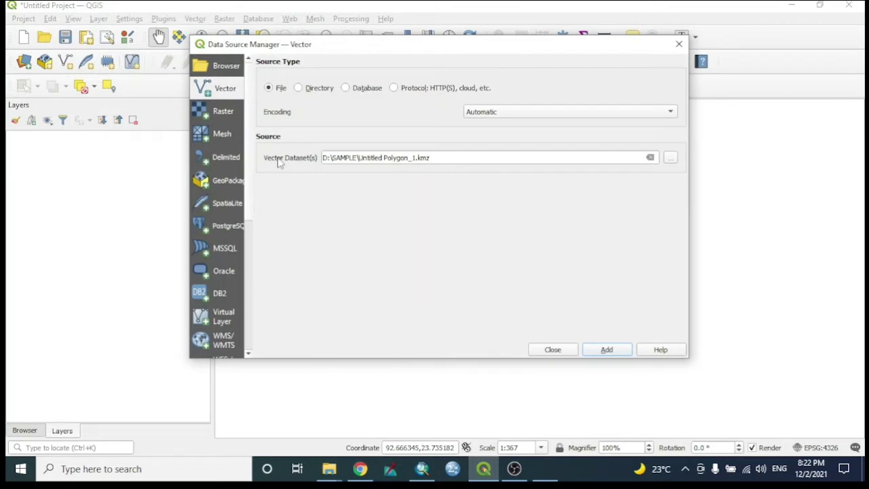
# Add D:\SAMPLE\Untitled Polygon_1.kmz as a vector layer showing the pink polygon.
pyautogui.click(219, 117)
pyautogui.click(220, 91)
pyautogui.click(669, 157)
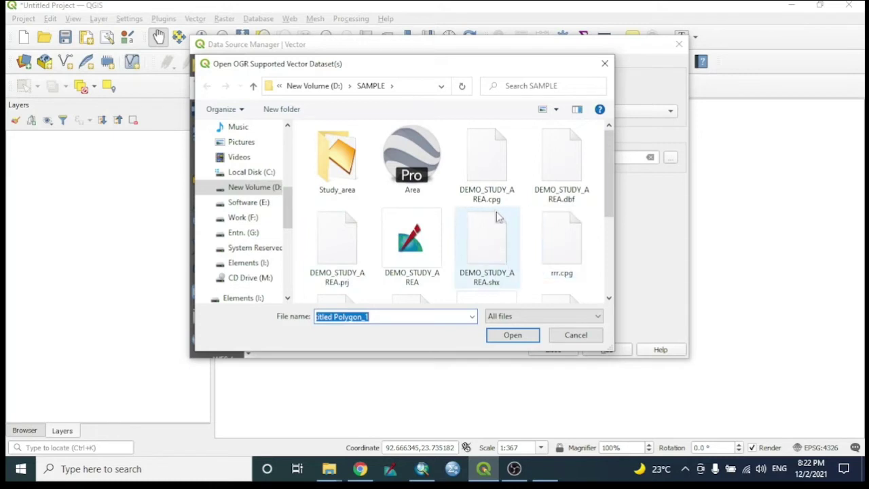
pyautogui.scroll(-2, 495, 216)
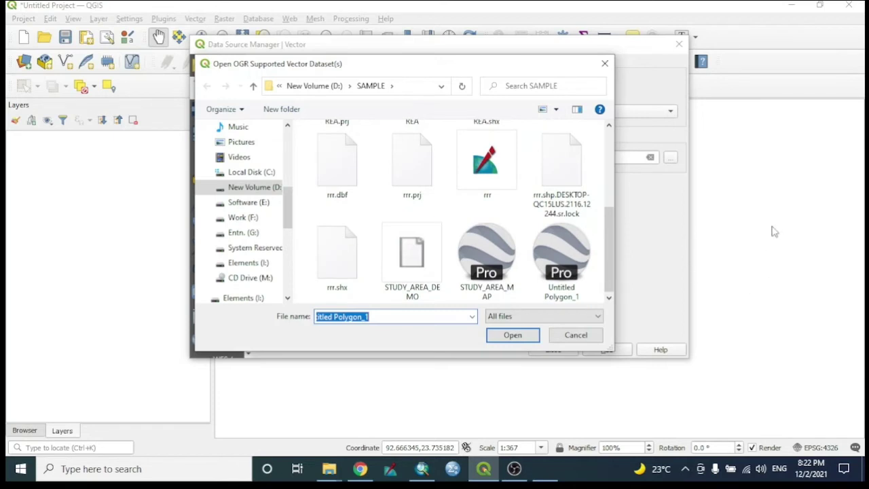
pyautogui.click(569, 255)
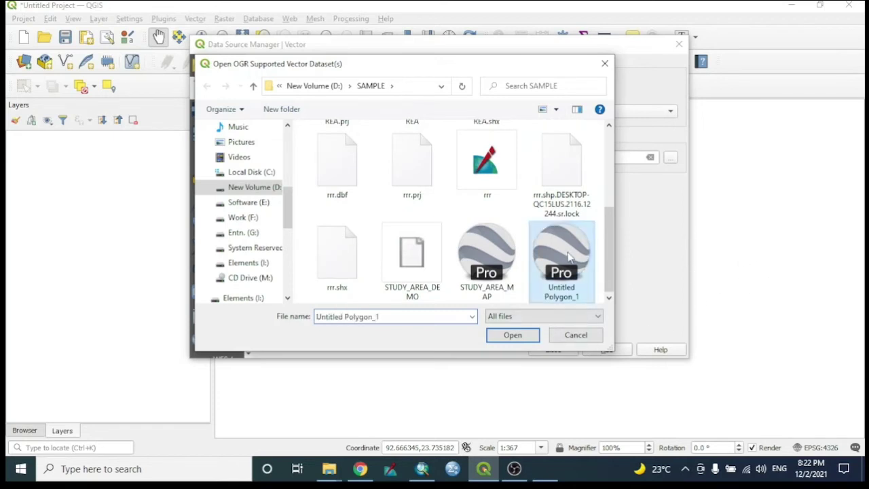
pyautogui.click(510, 336)
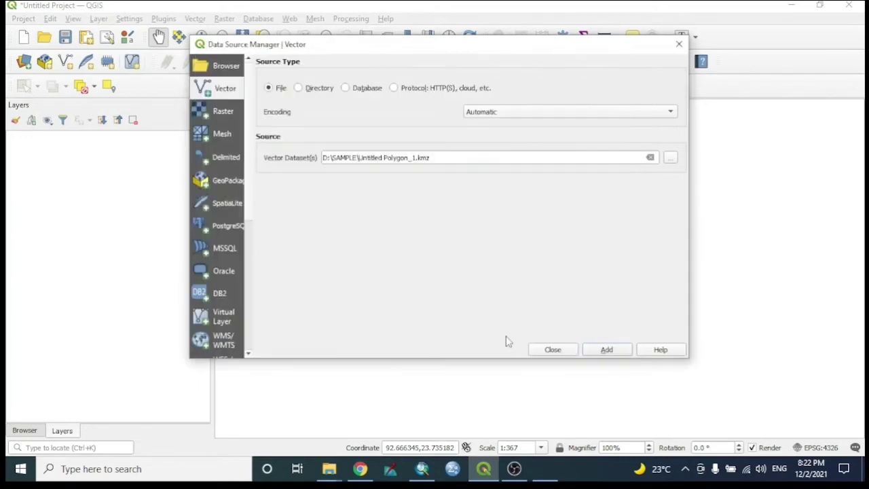
pyautogui.click(607, 349)
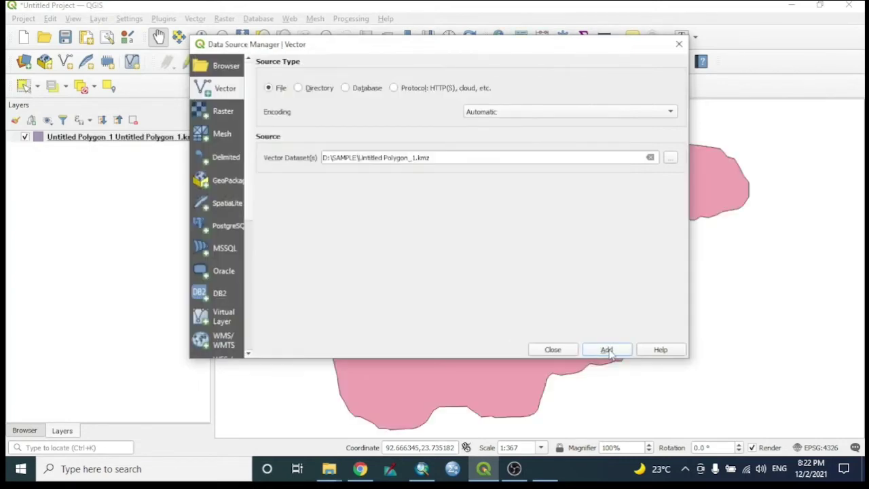
pyautogui.click(553, 350)
pyautogui.moveTo(539, 266)
pyautogui.mouseDown()
pyautogui.moveTo(545, 282)
pyautogui.moveTo(541, 267)
pyautogui.mouseUp()
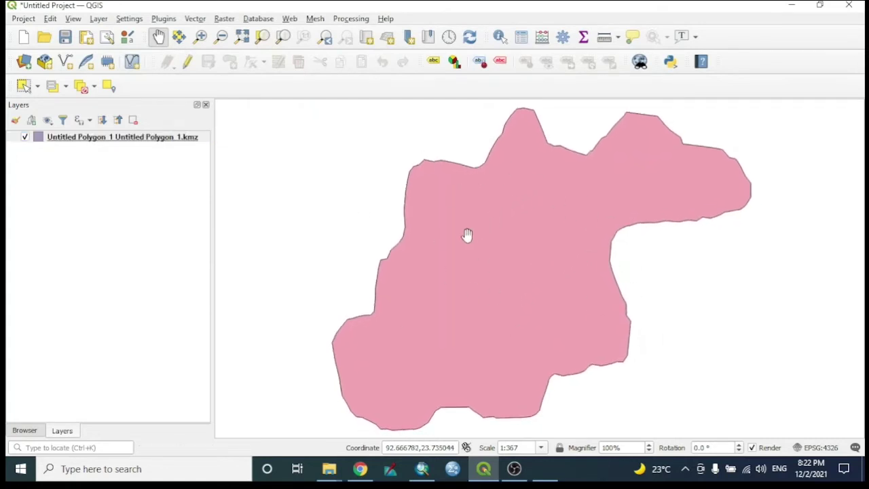
# Save the KMZ layer's features as ESRI Shapefile D:\SAMPLE\DDLS.shp, added to the map.
pyautogui.click(160, 139)
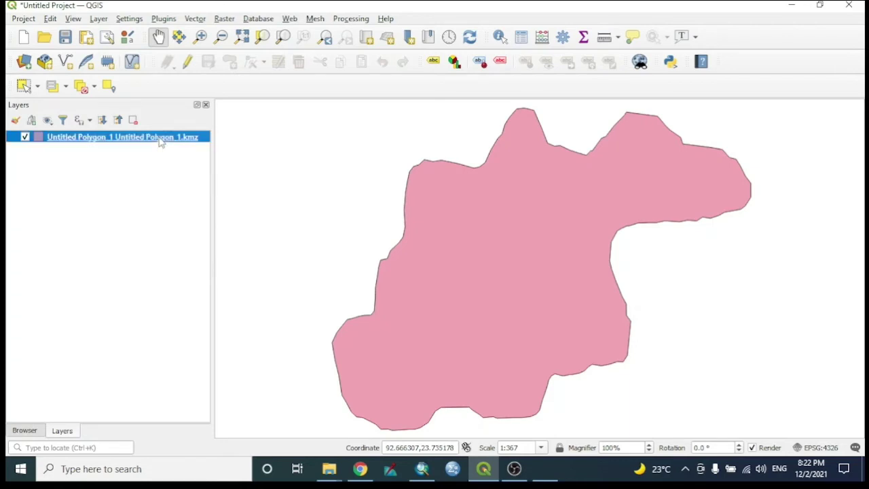
pyautogui.rightClick(161, 140)
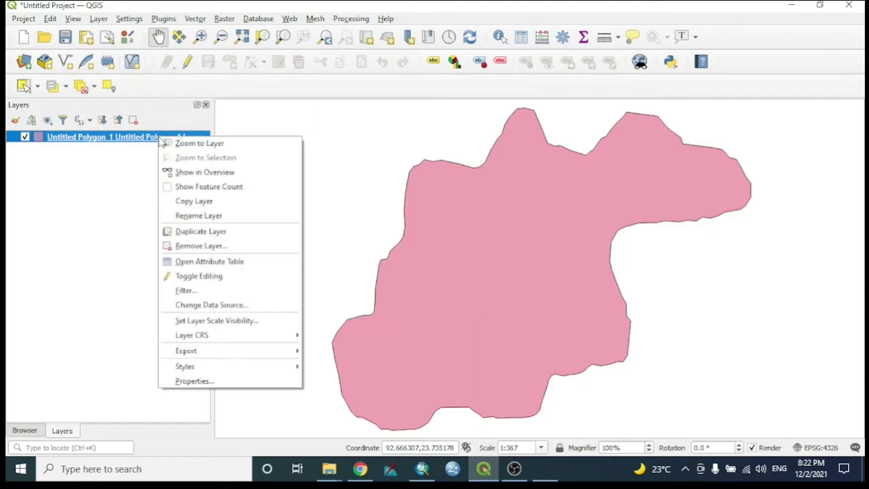
pyautogui.moveTo(207, 352)
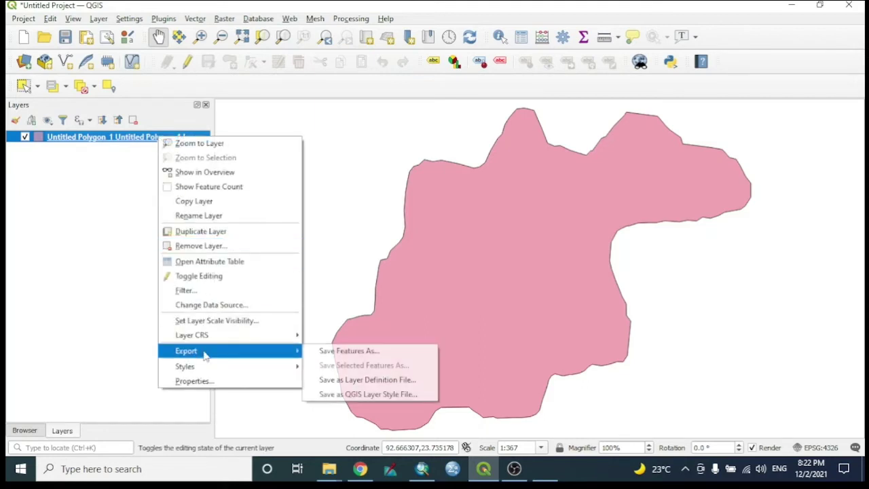
pyautogui.click(376, 356)
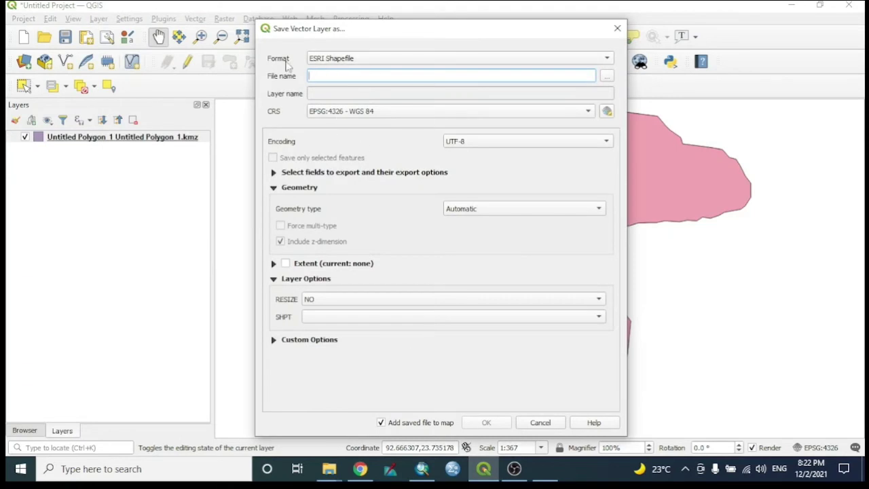
pyautogui.click(606, 60)
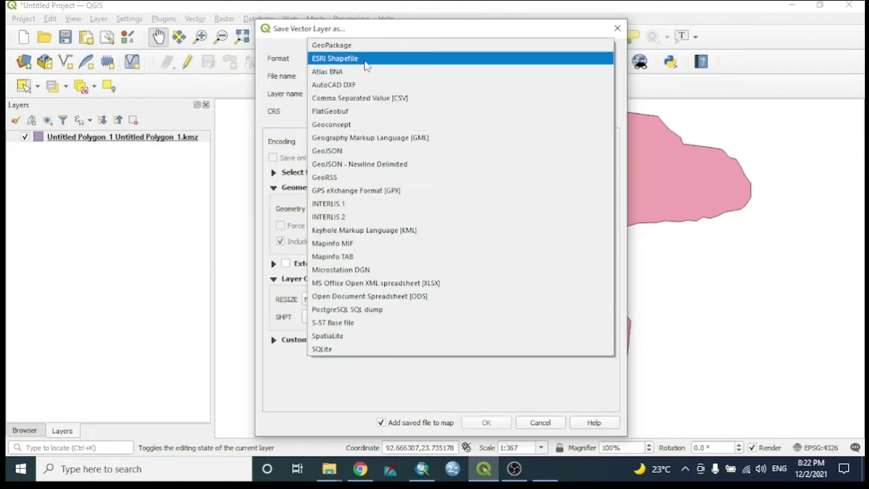
pyautogui.click(365, 63)
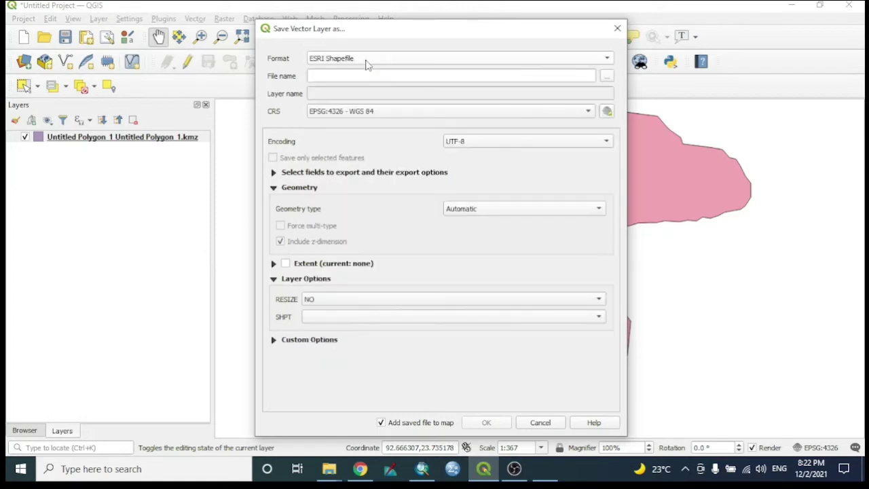
pyautogui.click(335, 76)
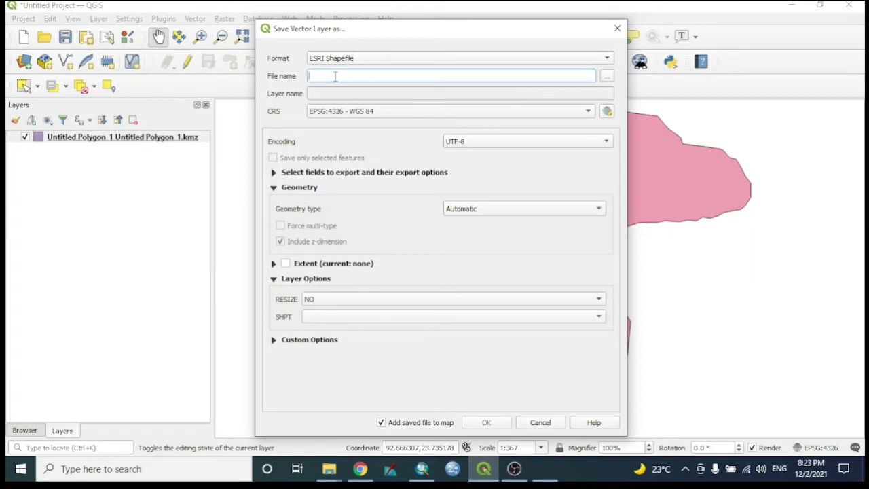
pyautogui.click(606, 77)
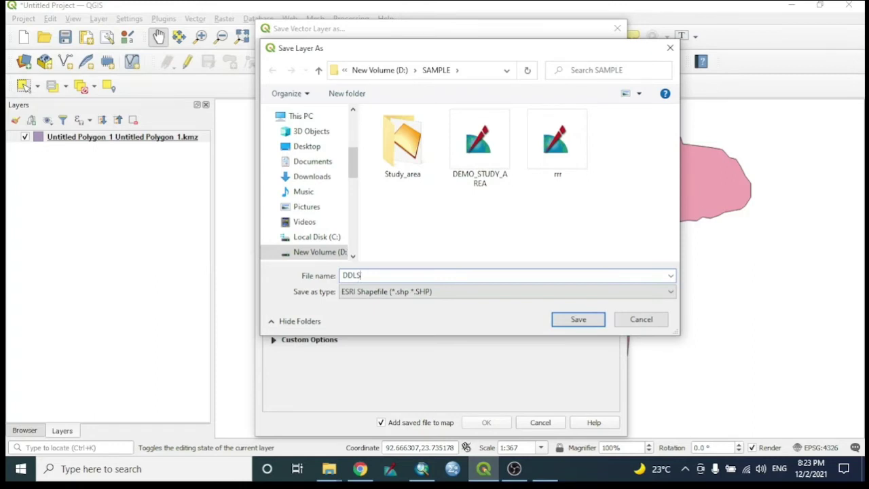
pyautogui.click(579, 320)
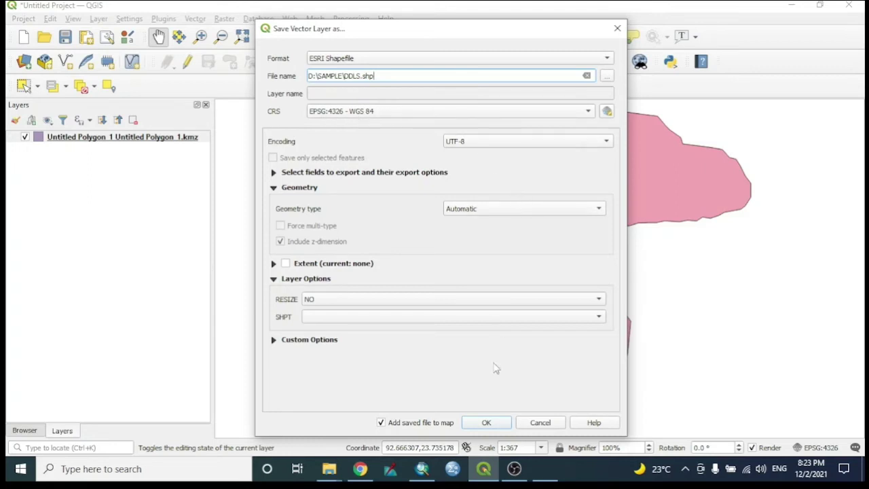
pyautogui.click(487, 422)
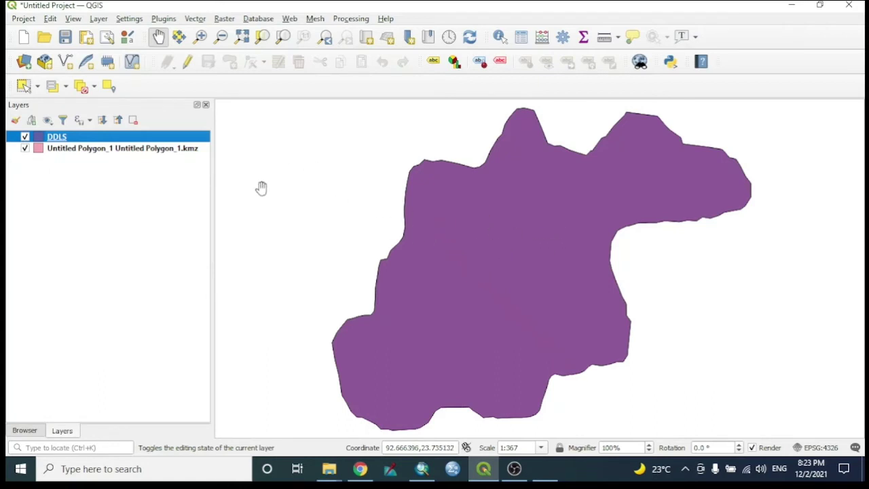
# Remove the Untitled Polygon_1 KMZ layer, leaving only DDLS.
pyautogui.click(131, 150)
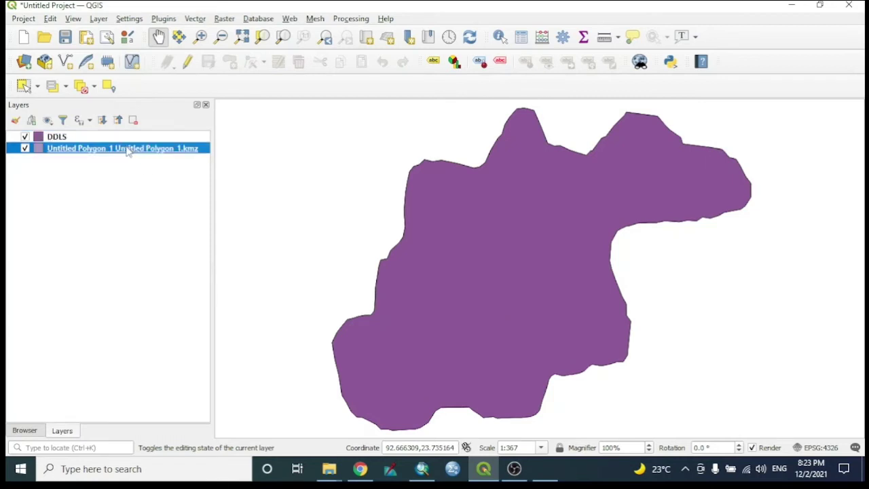
pyautogui.rightClick(127, 152)
pyautogui.click(173, 256)
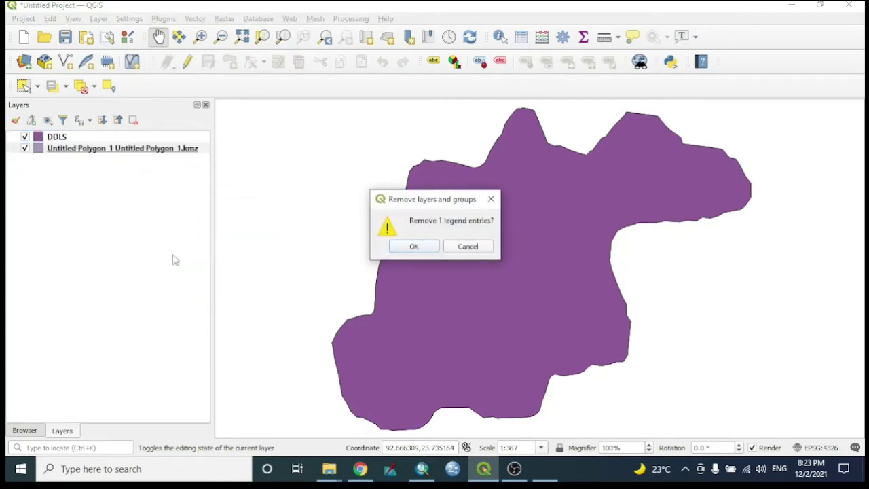
pyautogui.click(410, 245)
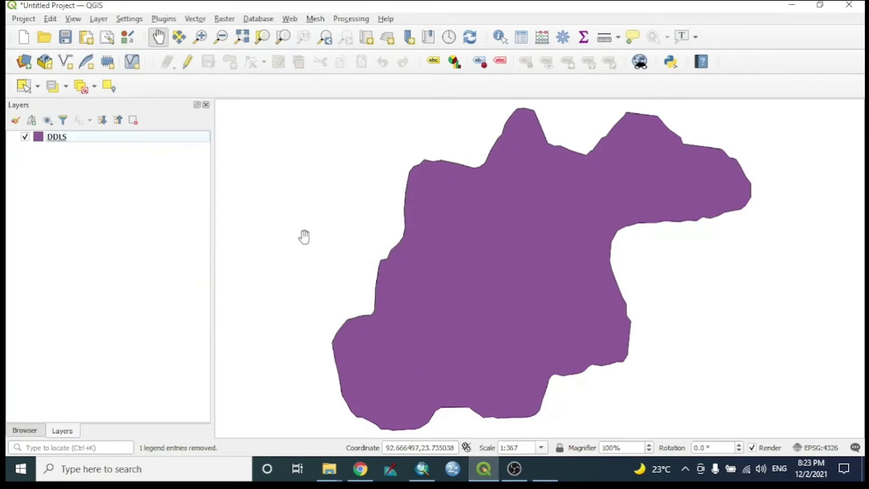
pyautogui.rightClick(42, 141)
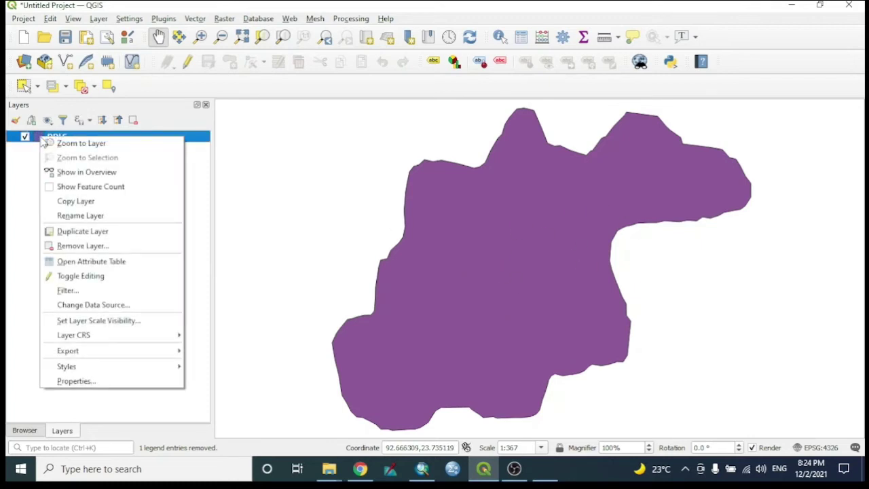
# Apply the 'gradient' favourite symbol to DDLS, shading purple to orange.
pyautogui.click(77, 380)
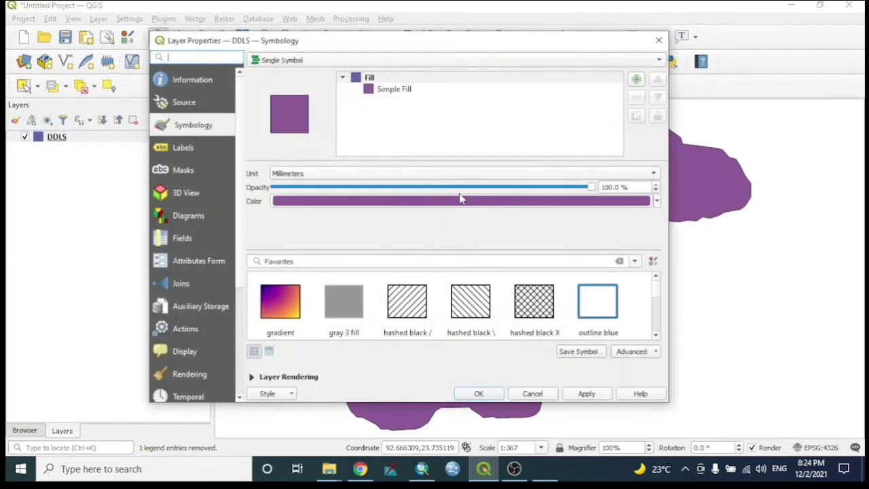
pyautogui.scroll(-3, 188, 183)
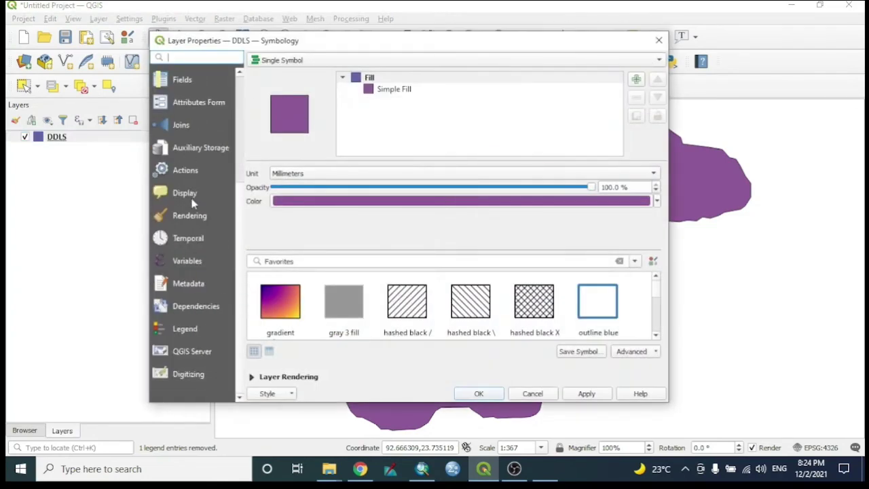
pyautogui.scroll(3, 193, 251)
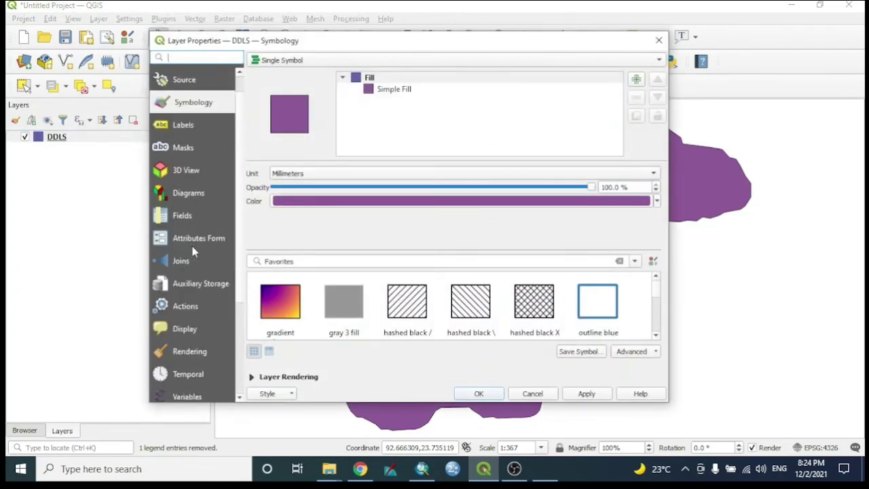
pyautogui.click(280, 310)
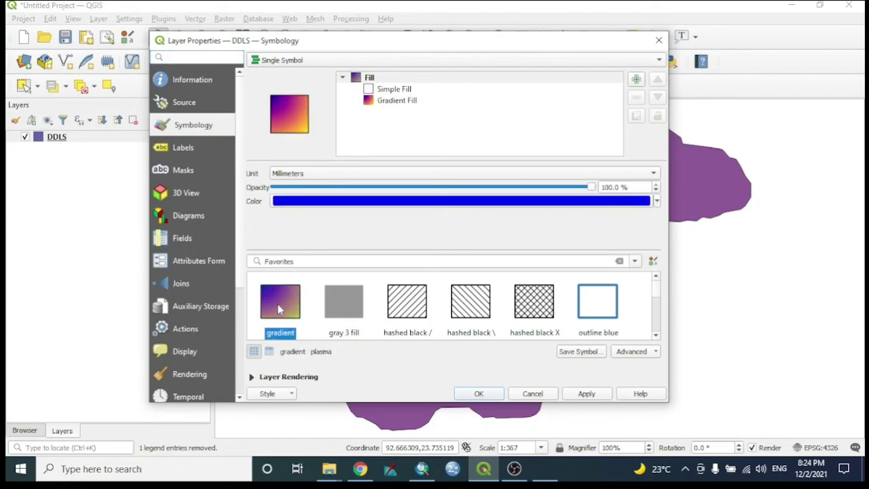
pyautogui.click(583, 394)
pyautogui.click(478, 393)
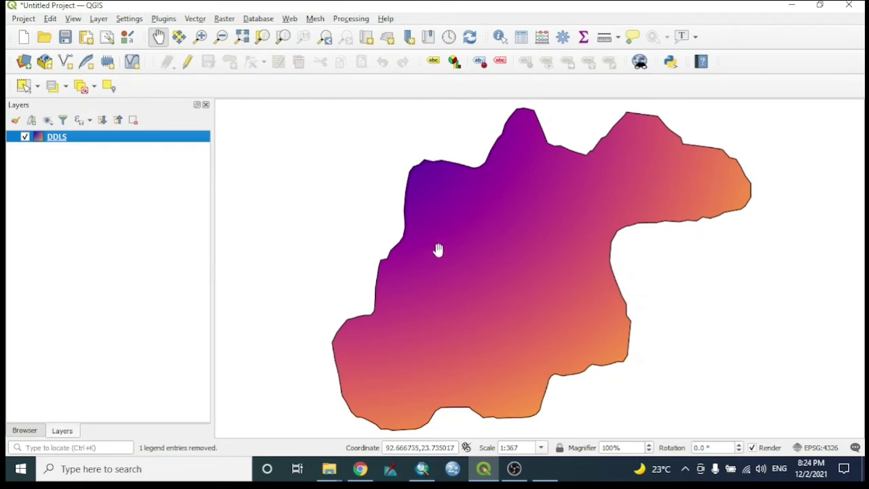
# Create a new print layout titled DDER from the Project menu.
pyautogui.click(24, 19)
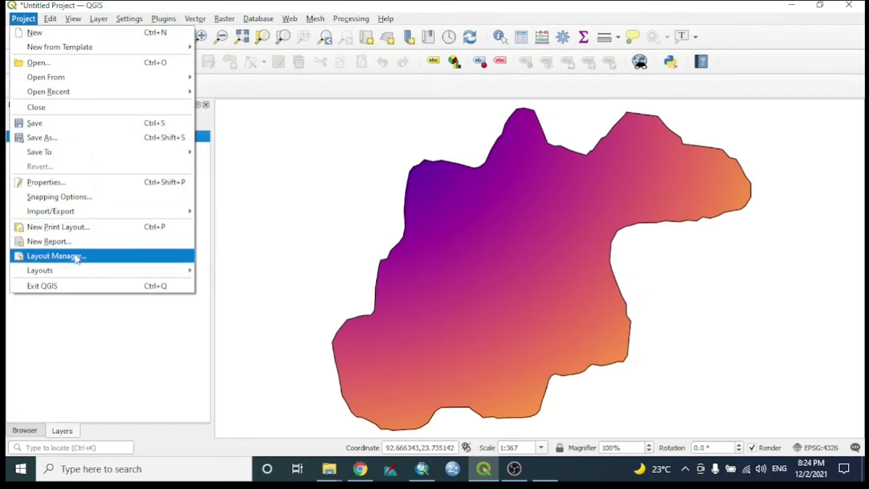
pyautogui.moveTo(58, 213)
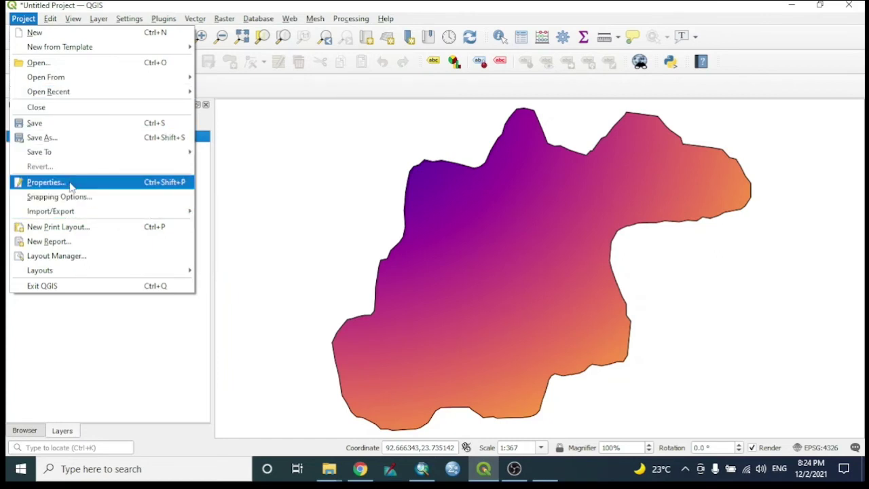
pyautogui.click(85, 231)
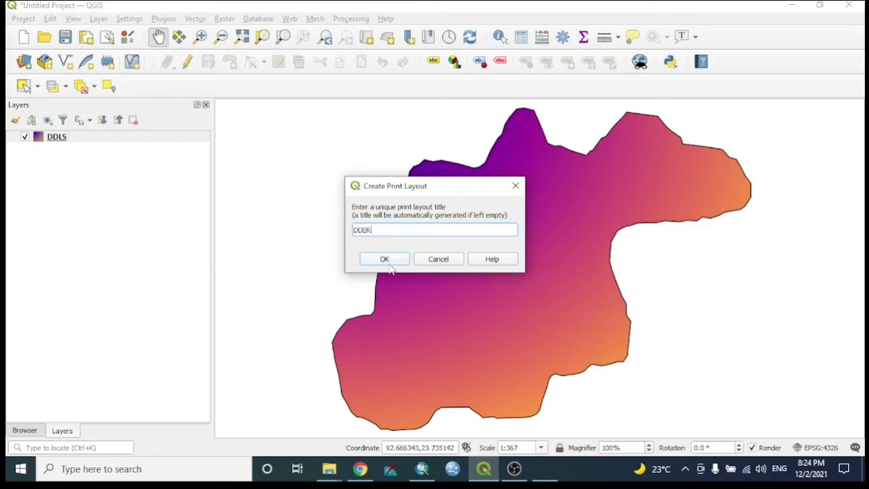
pyautogui.click(388, 264)
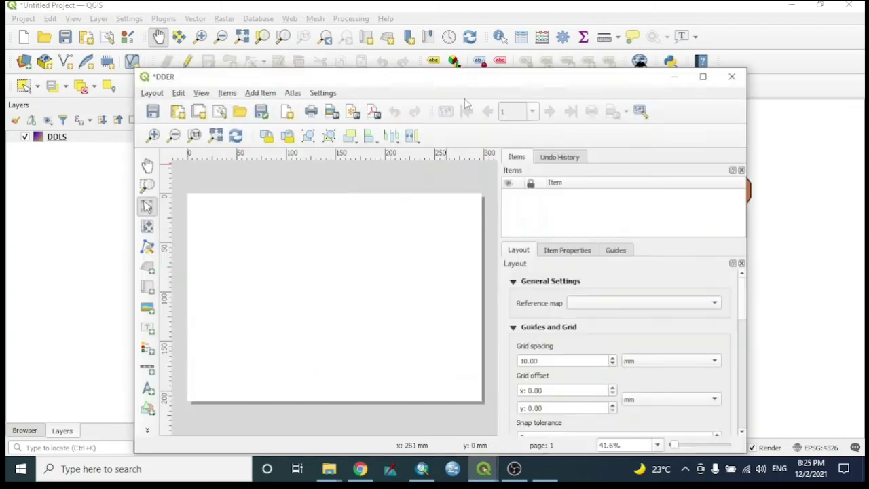
# Draw a Map item frame across the entire DDER layout page.
pyautogui.moveTo(519, 82); pyautogui.dragTo(527, 57)
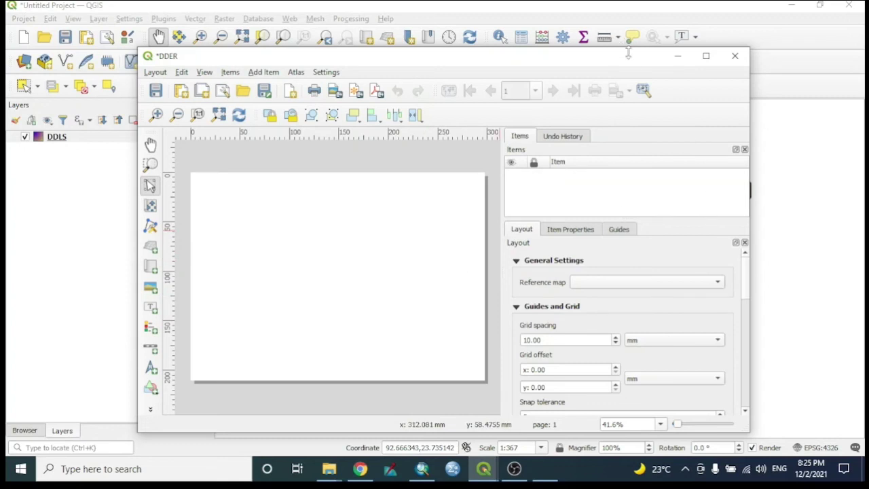
pyautogui.moveTo(630, 61); pyautogui.dragTo(486, 94)
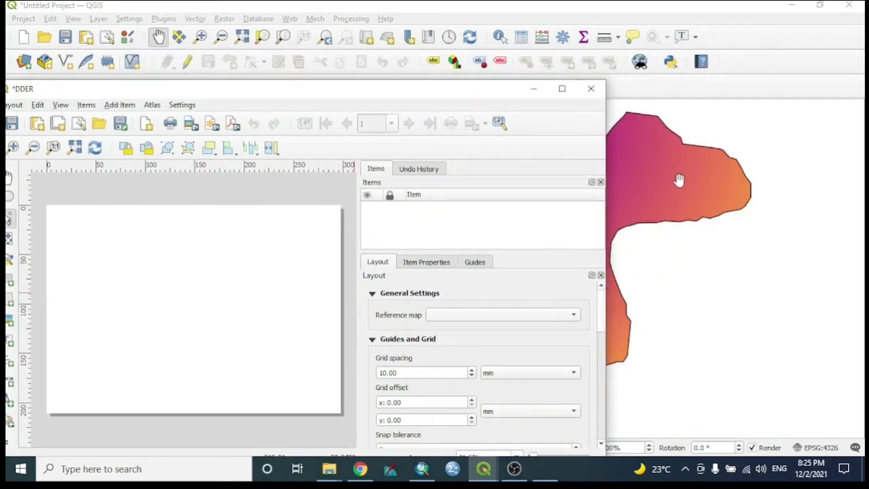
pyautogui.moveTo(363, 98); pyautogui.dragTo(511, 63)
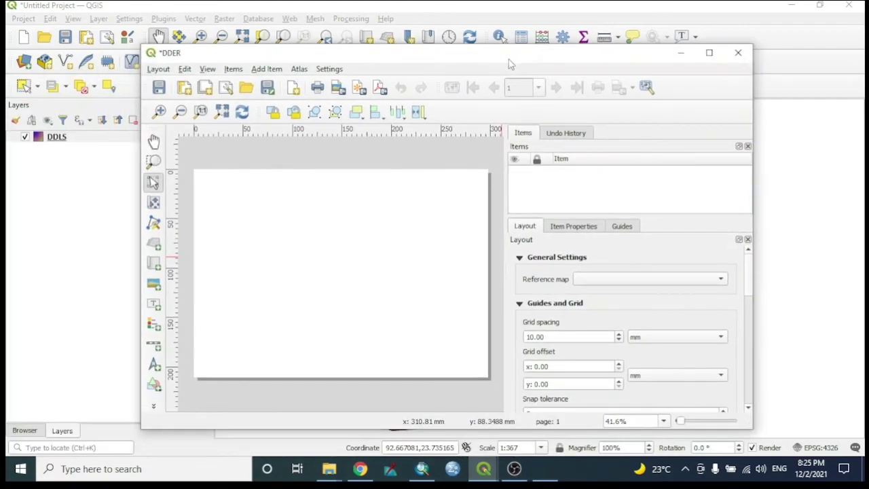
pyautogui.click(259, 70)
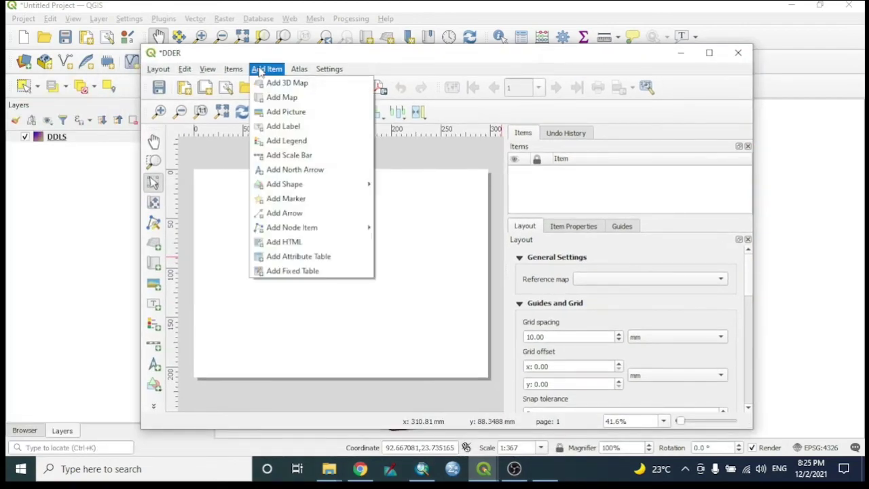
pyautogui.click(309, 100)
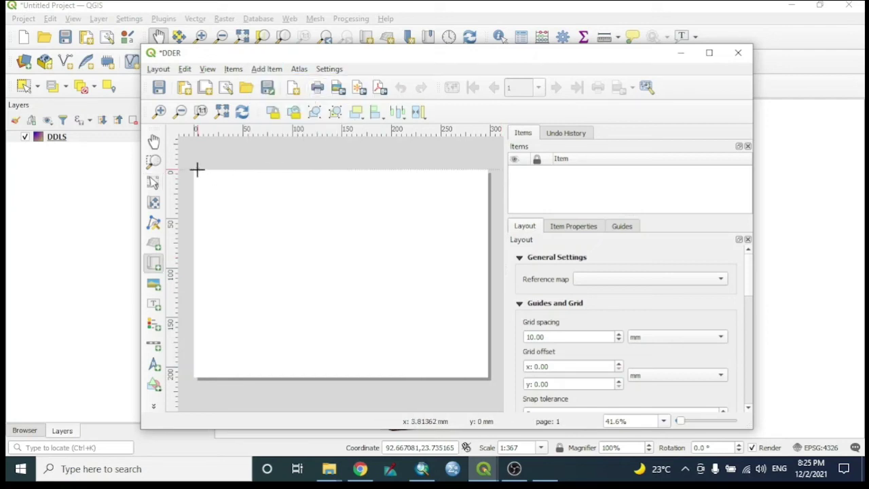
pyautogui.moveTo(197, 169); pyautogui.dragTo(480, 378)
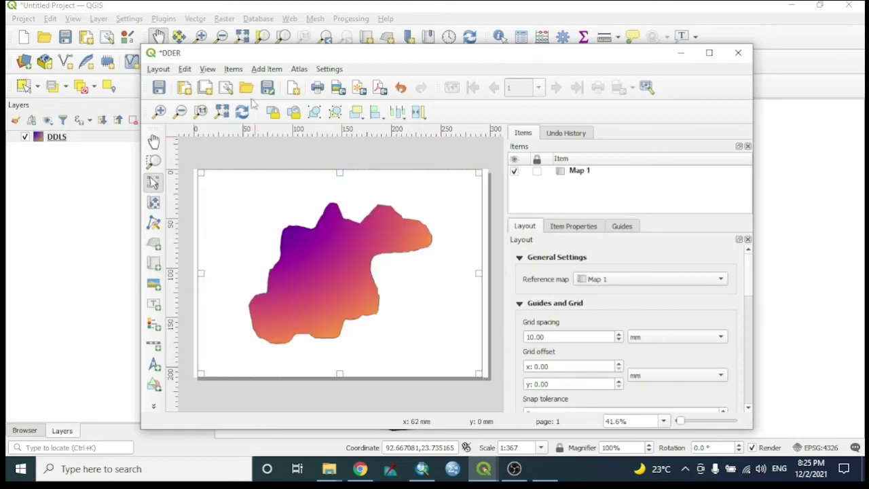
# Add a 0–20 m scale bar below the polygon at lower right.
pyautogui.click(258, 70)
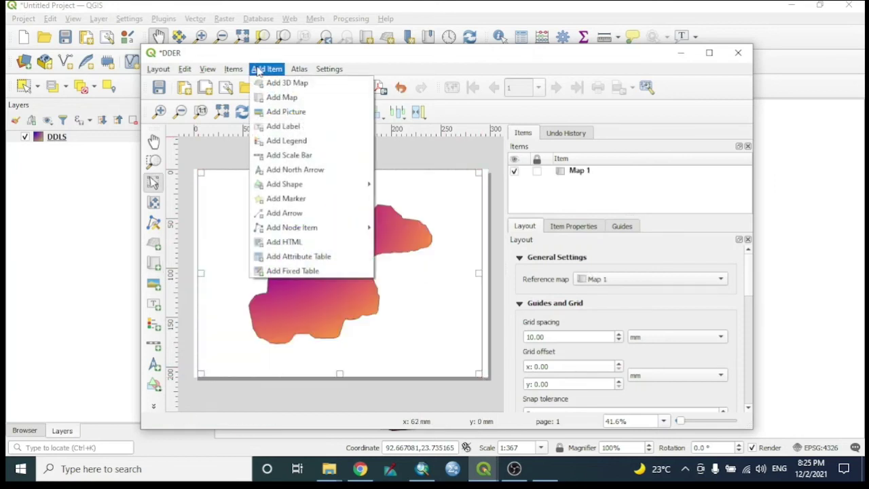
pyautogui.click(292, 155)
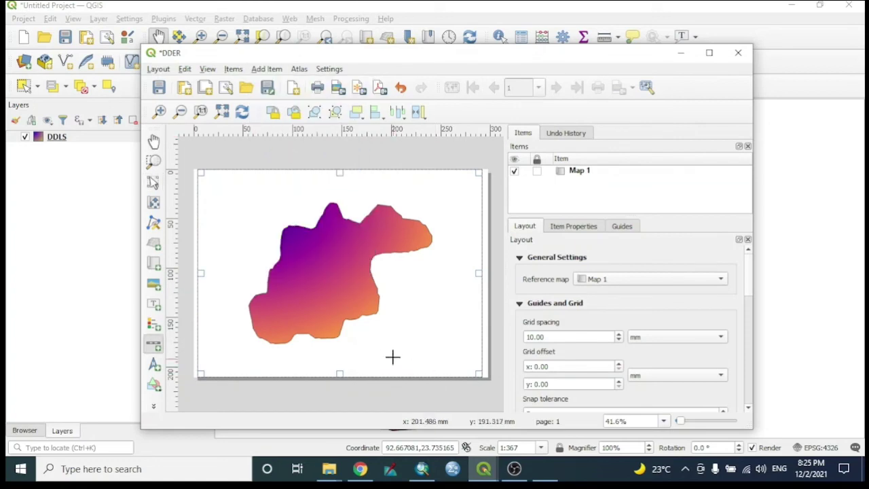
pyautogui.moveTo(381, 339); pyautogui.dragTo(442, 355)
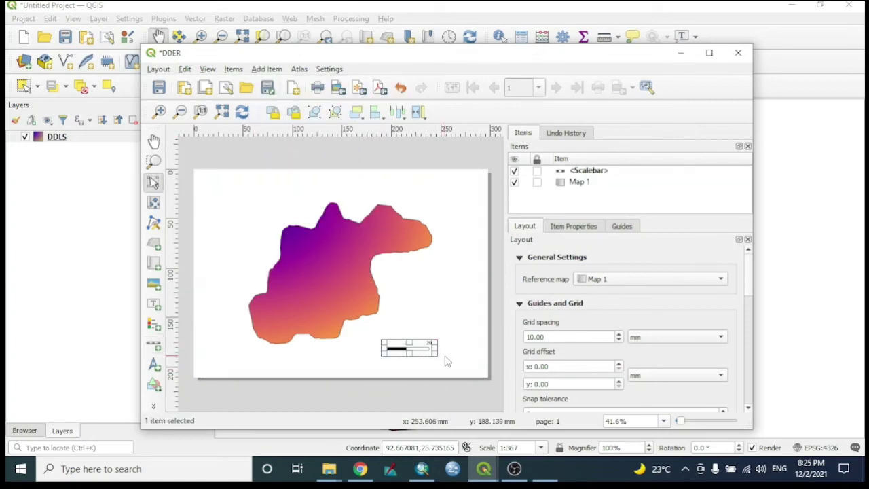
# Draw an arrow from right of the polygon's eastern tip toward the top-right corner.
pyautogui.click(275, 68)
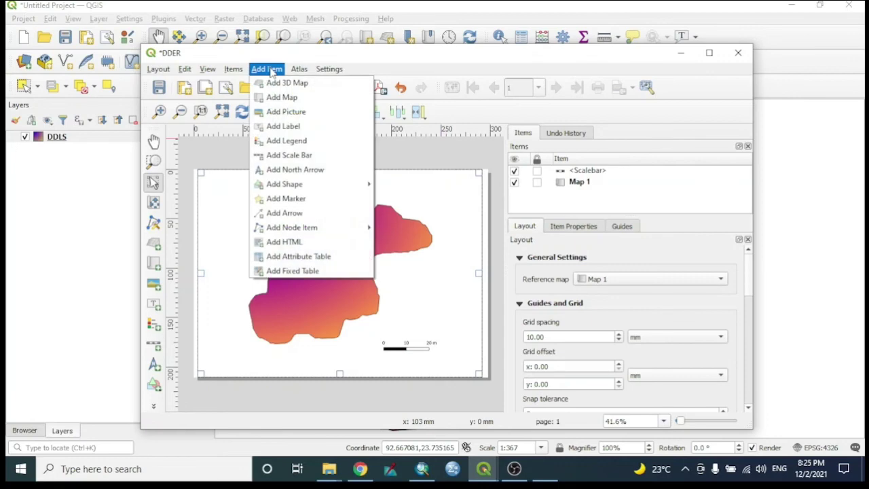
pyautogui.click(295, 215)
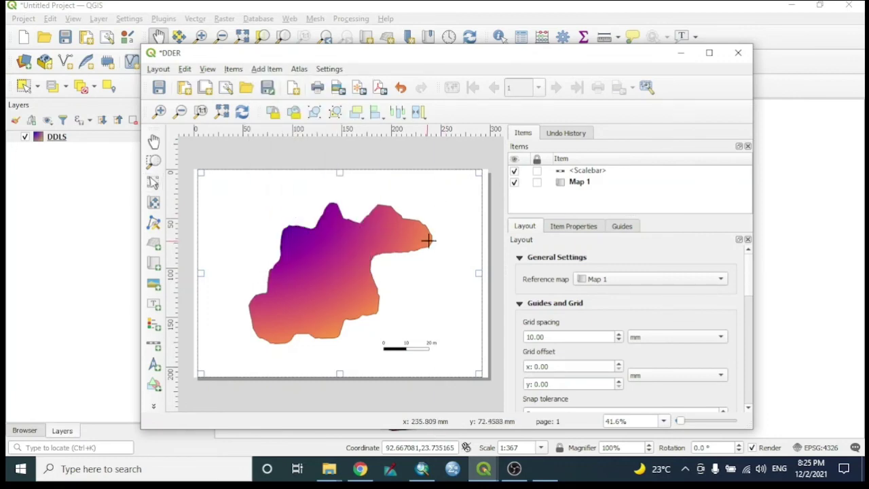
pyautogui.click(443, 217)
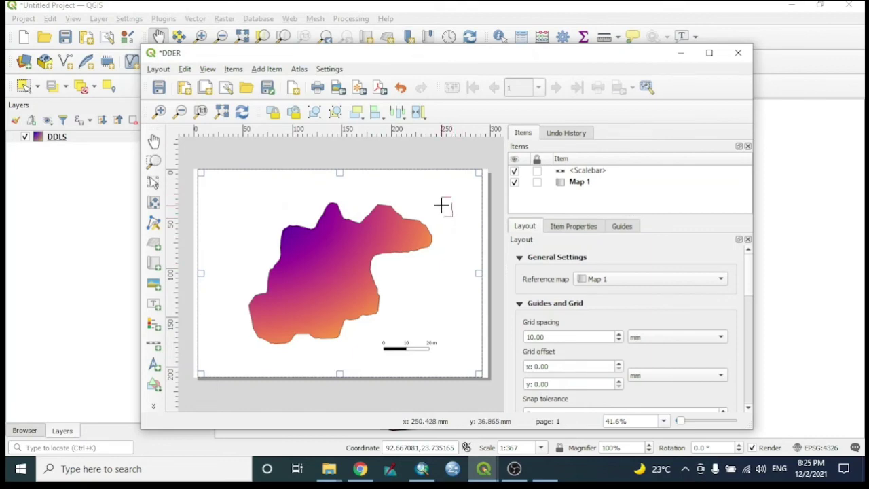
pyautogui.rightClick(444, 198)
pyautogui.click(455, 255)
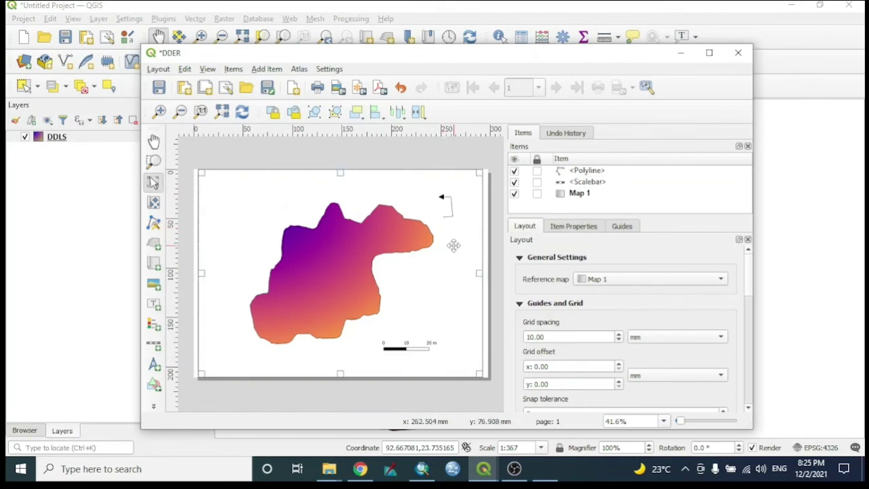
pyautogui.click(266, 69)
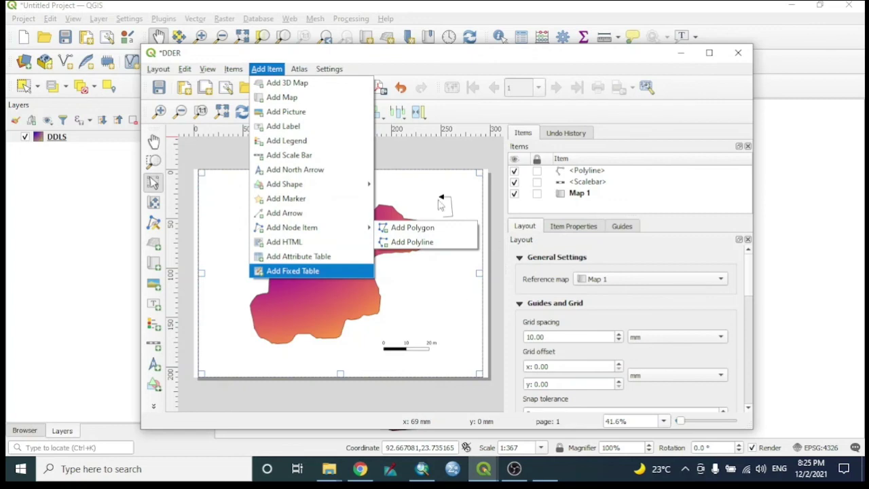
pyautogui.click(424, 154)
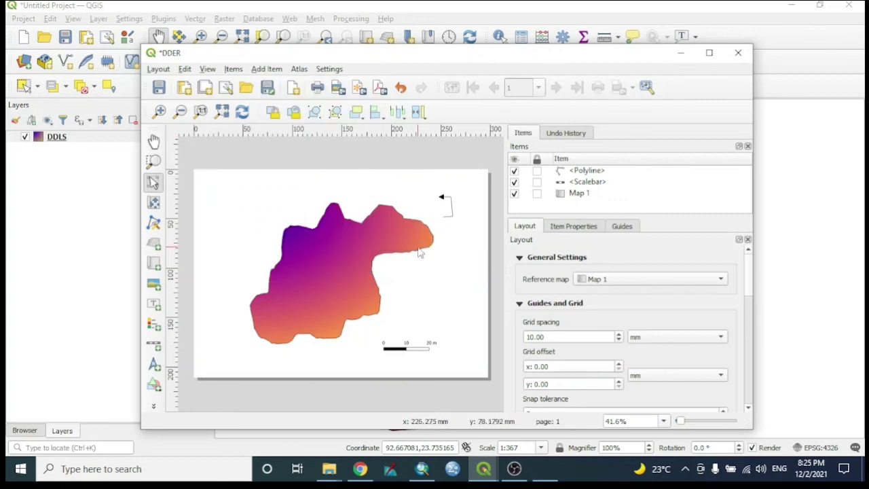
pyautogui.click(159, 69)
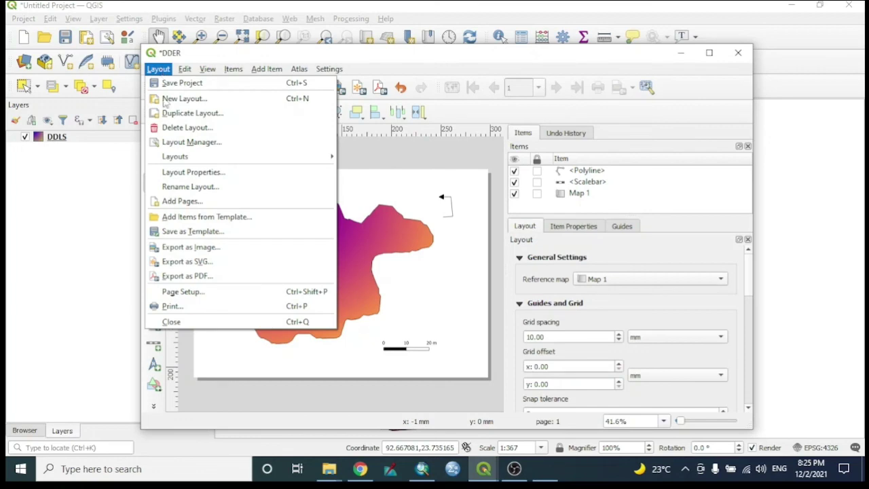
# Export the DDER layout as a 300 dpi JPEG named DDER in Downloads.
pyautogui.click(218, 248)
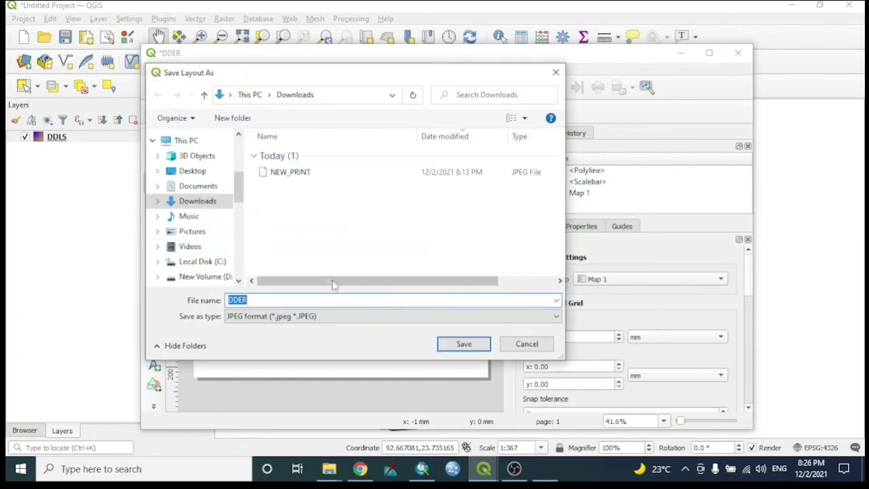
pyautogui.click(555, 317)
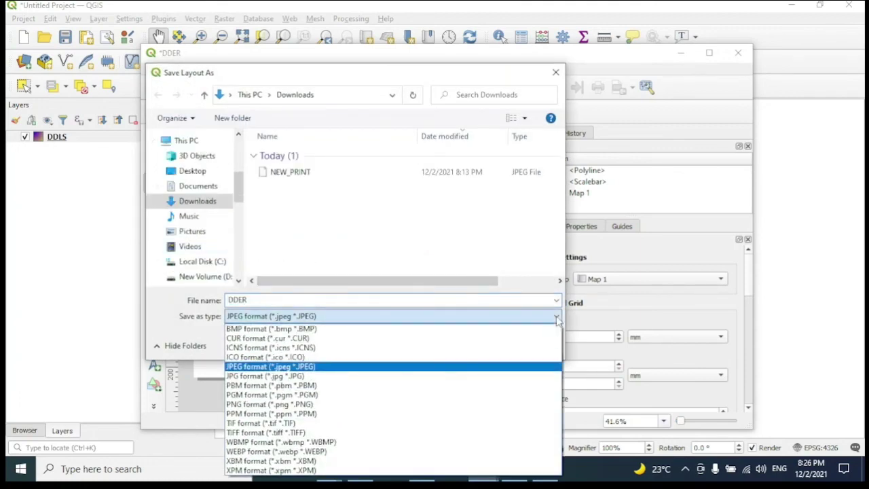
pyautogui.click(319, 370)
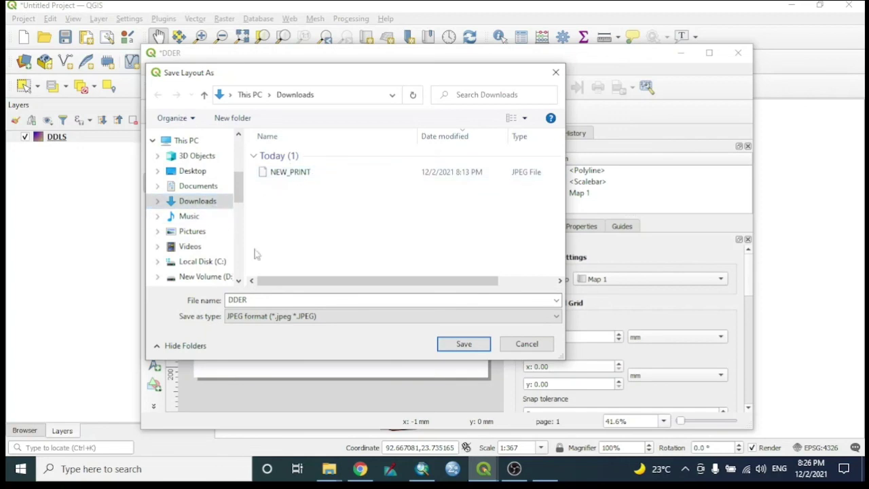
pyautogui.click(462, 345)
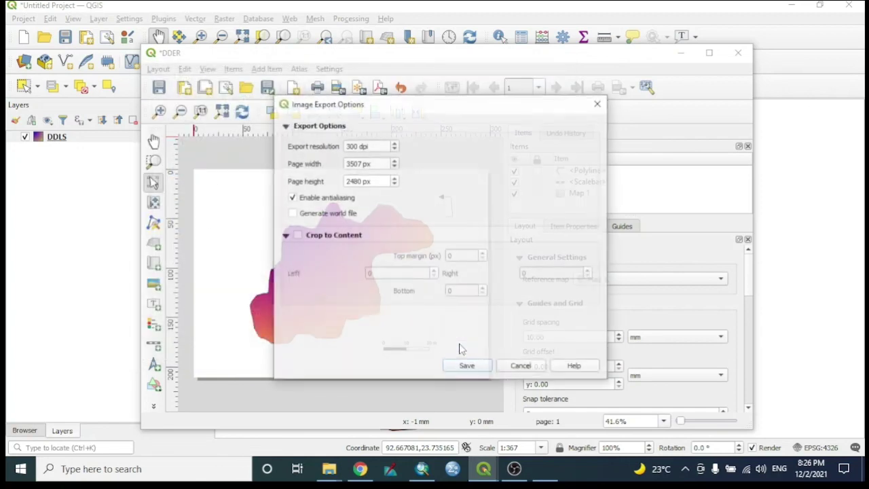
pyautogui.click(467, 367)
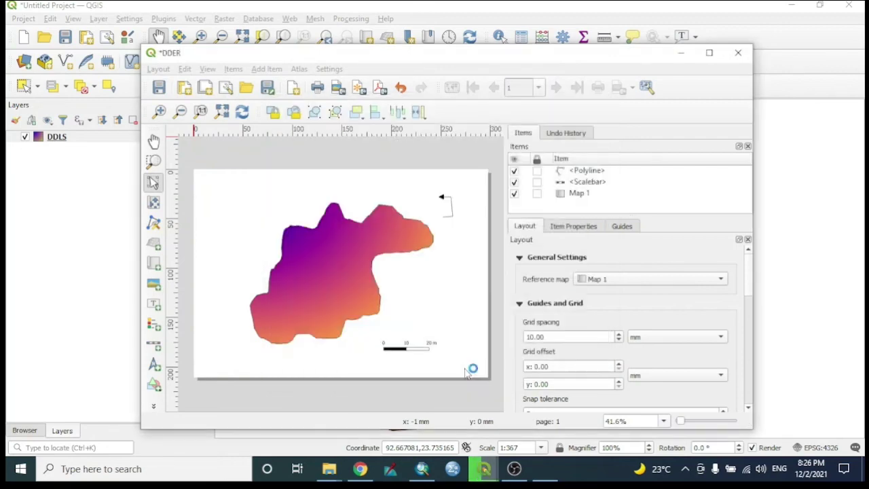
pyautogui.click(681, 53)
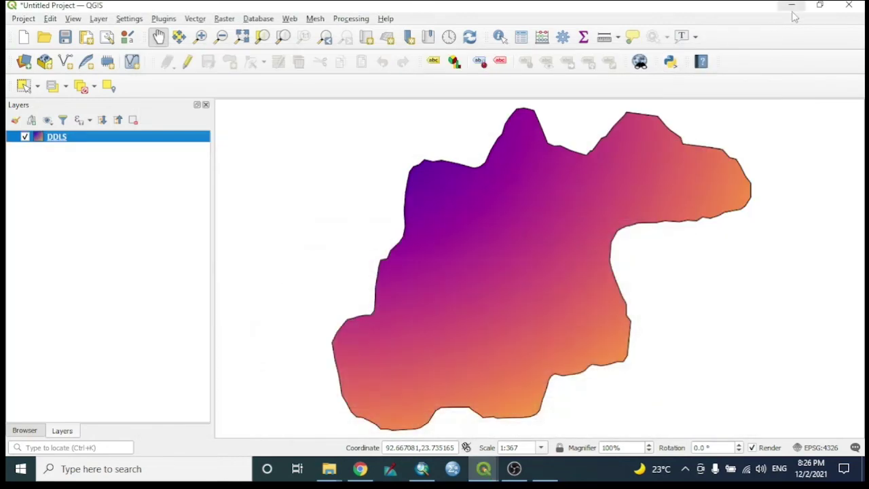
# Open DDER.jpeg from the Downloads folder in Photos to check the gradient map, scale bar and arrow.
pyautogui.click(792, 6)
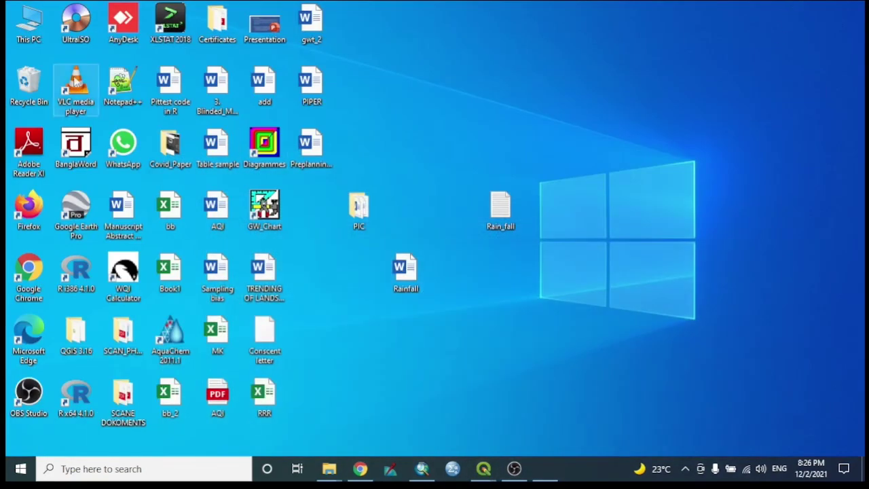
pyautogui.doubleClick(29, 23)
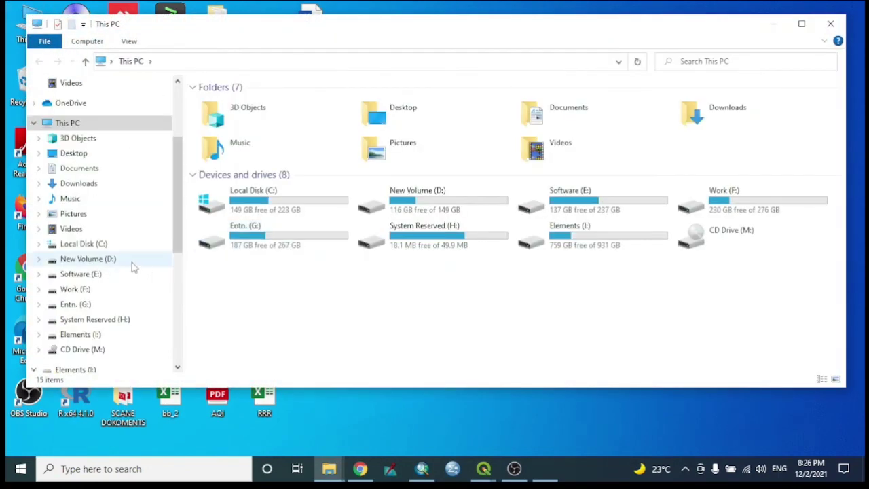
pyautogui.click(80, 183)
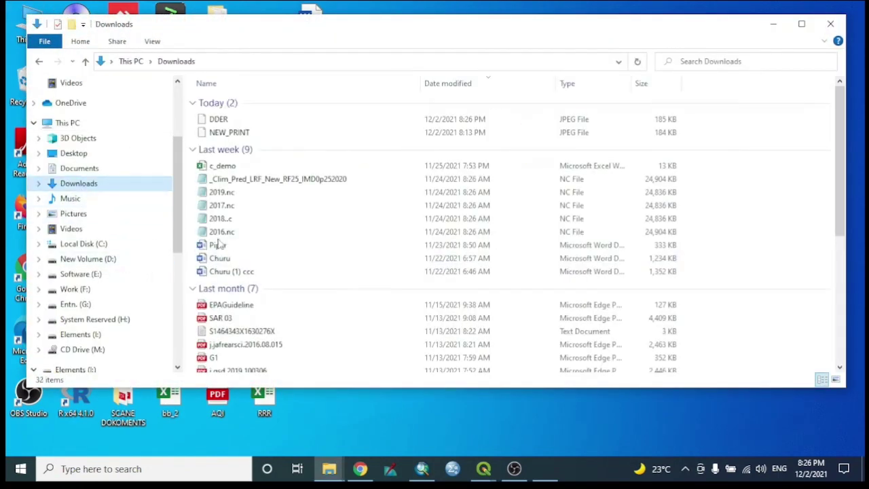
pyautogui.doubleClick(274, 126)
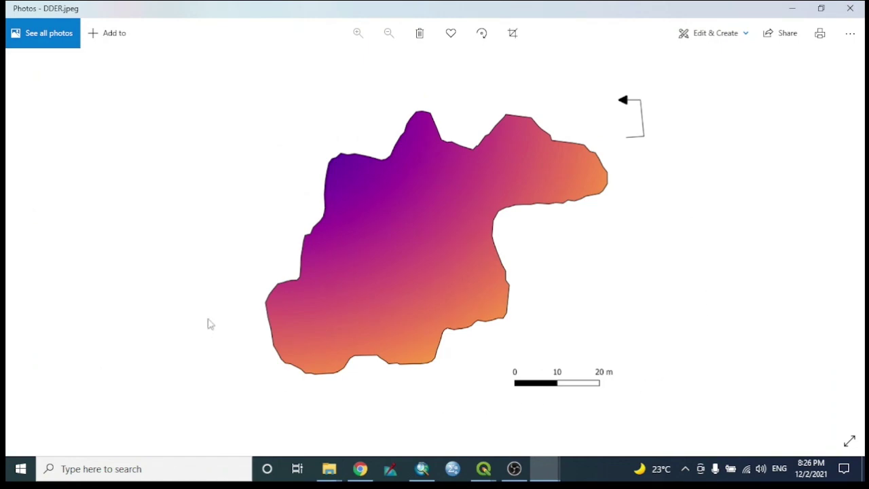
# Switch from the DDER layout window back to the Untitled Project QGIS window via the taskbar.
pyautogui.moveTo(486, 464)
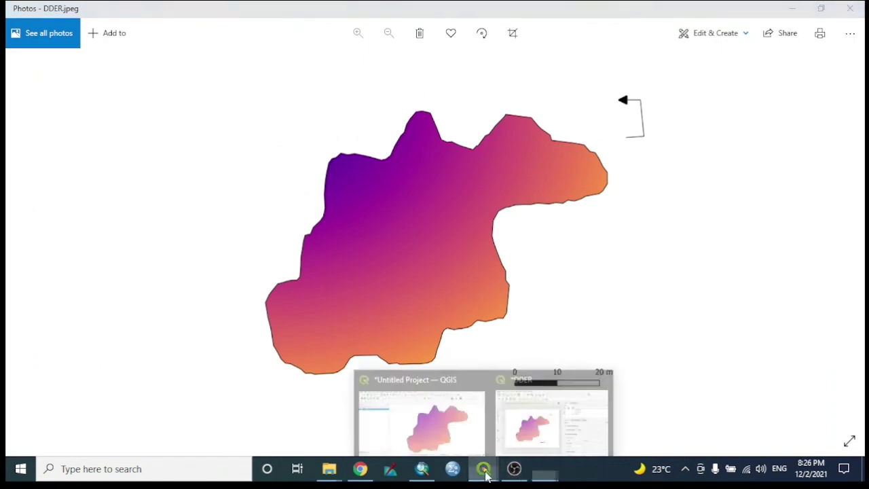
pyautogui.click(551, 416)
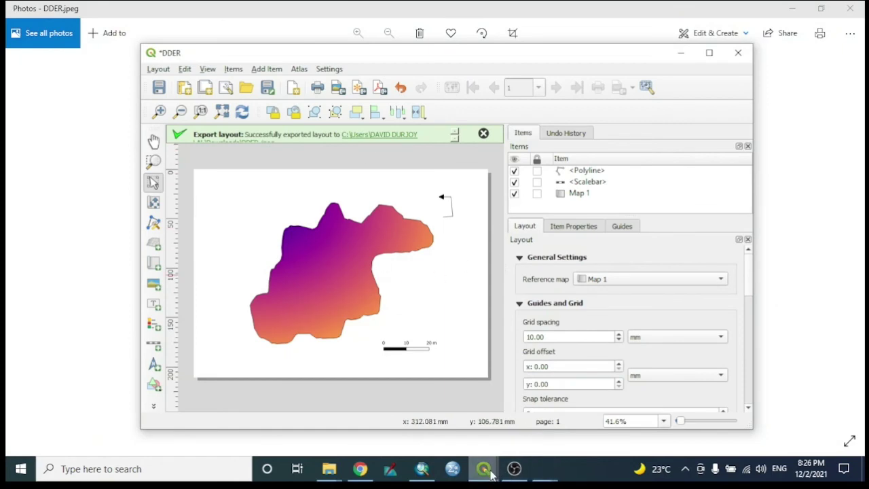
pyautogui.moveTo(491, 475)
pyautogui.click(456, 438)
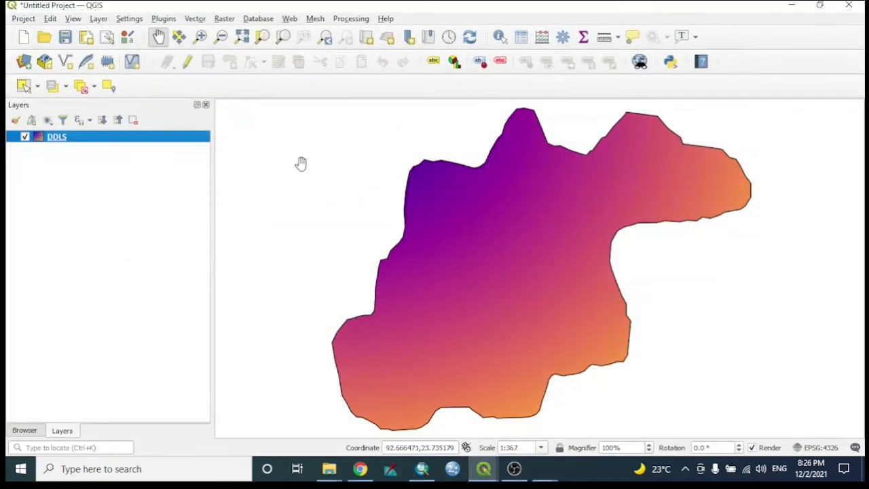